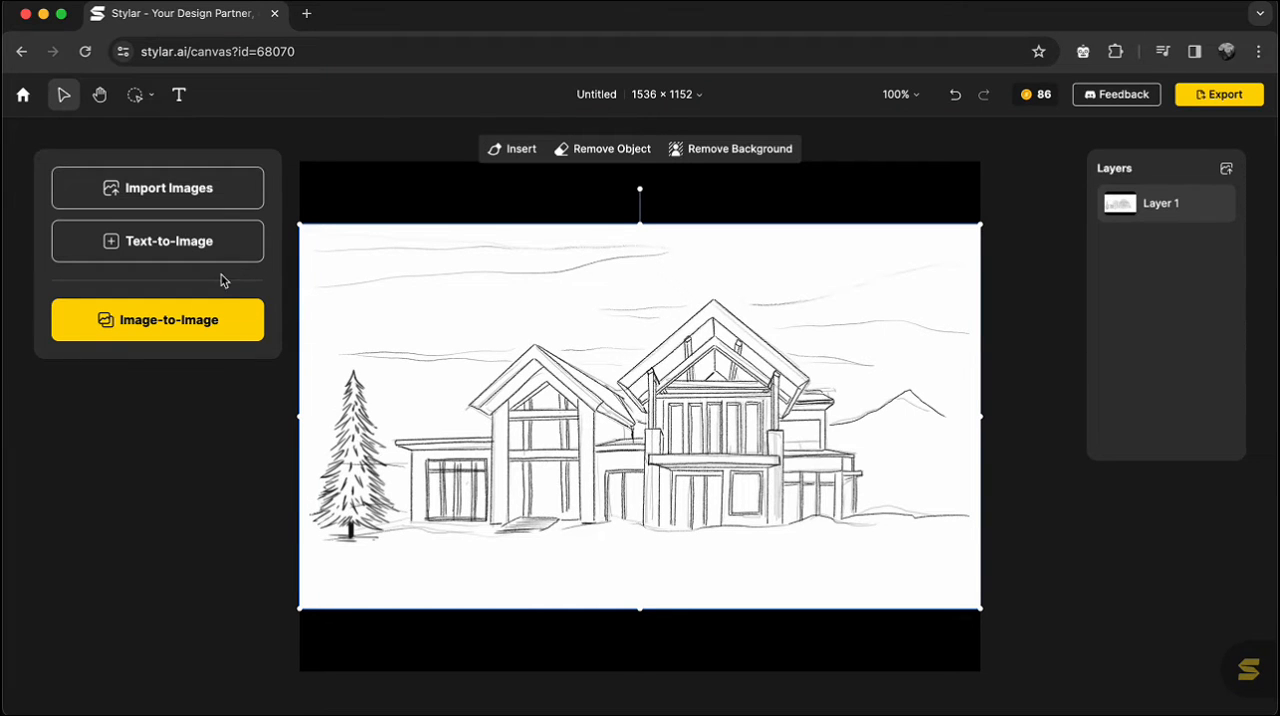
# Generate Realistic Image-to-Image renders of the house sketch with the prompt "A modern house surrounded by nature, snowy weather".
pyautogui.click(186, 326)
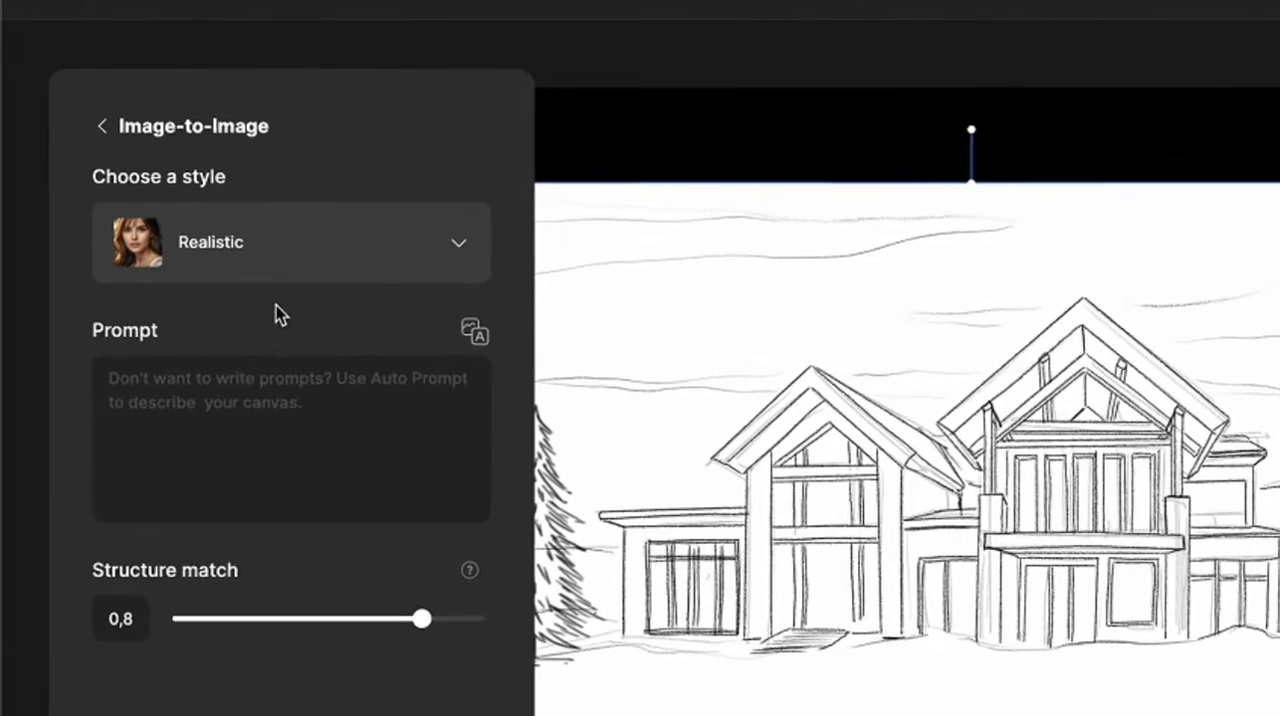
pyautogui.click(258, 413)
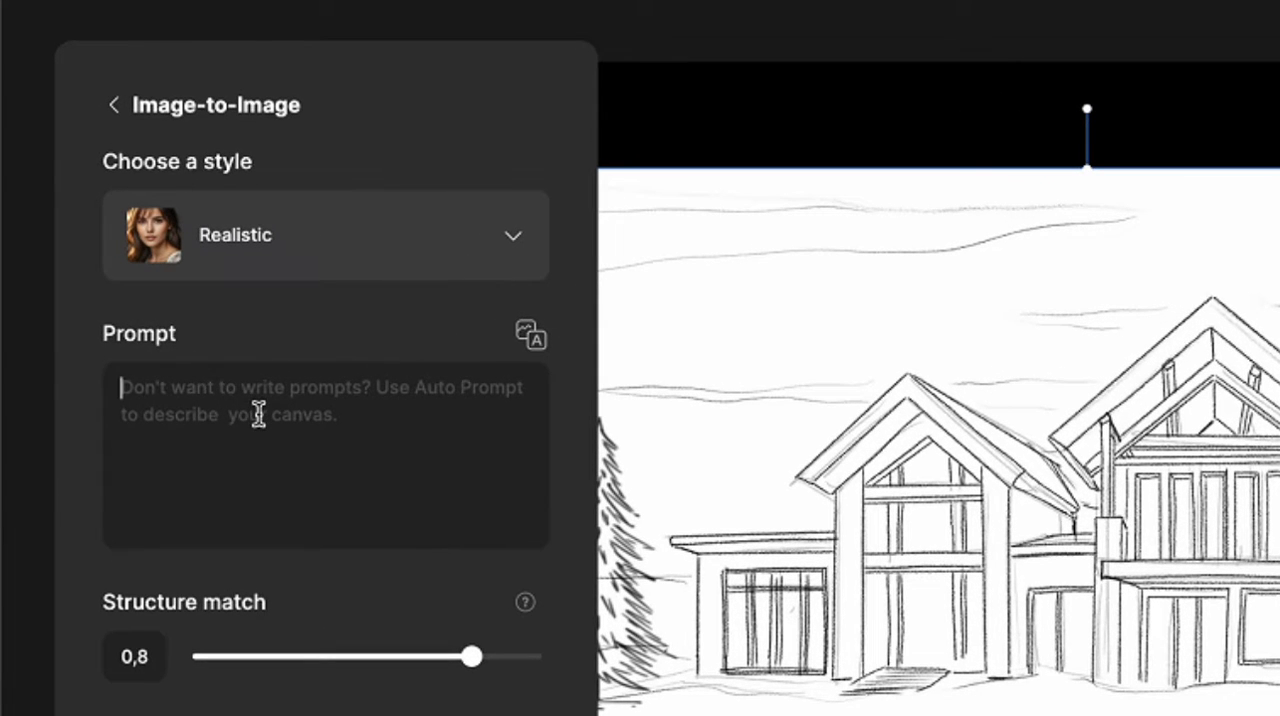
pyautogui.write('A modern h')
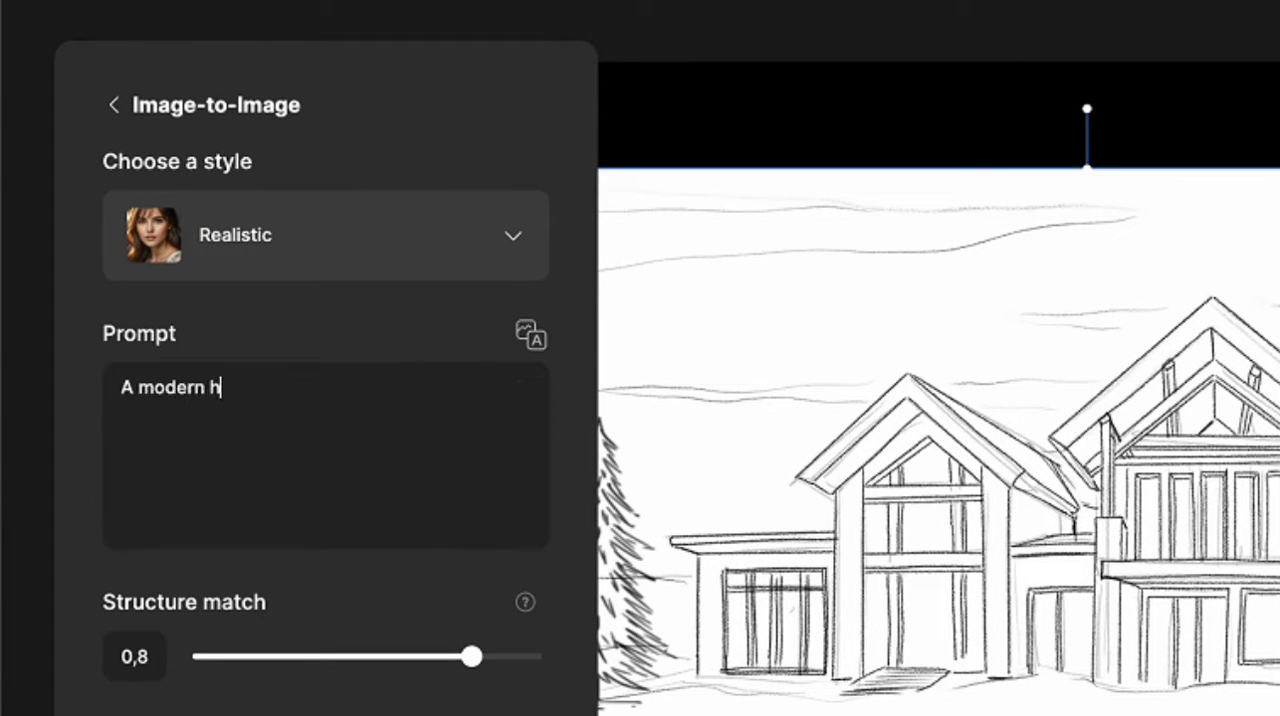
pyautogui.write('ouse surrounded bby')
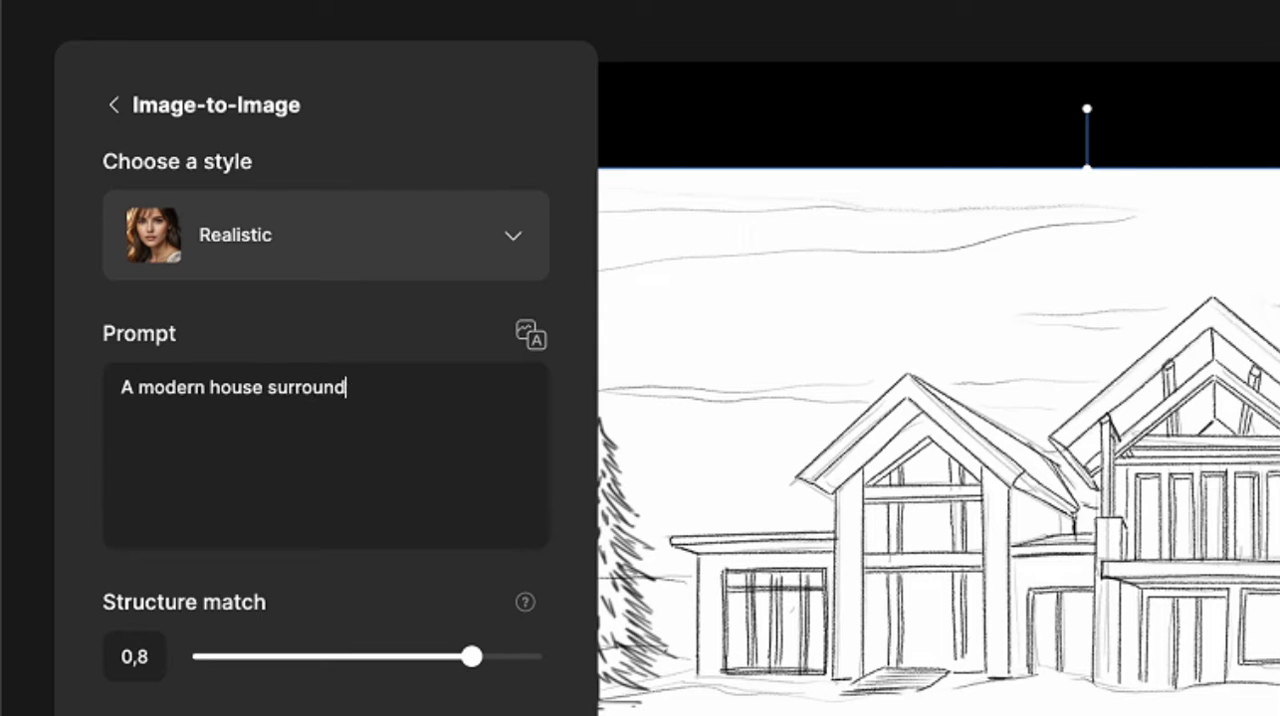
pyautogui.press('BackSpace')
pyautogui.press('BackSpace')
pyautogui.write('y nature')
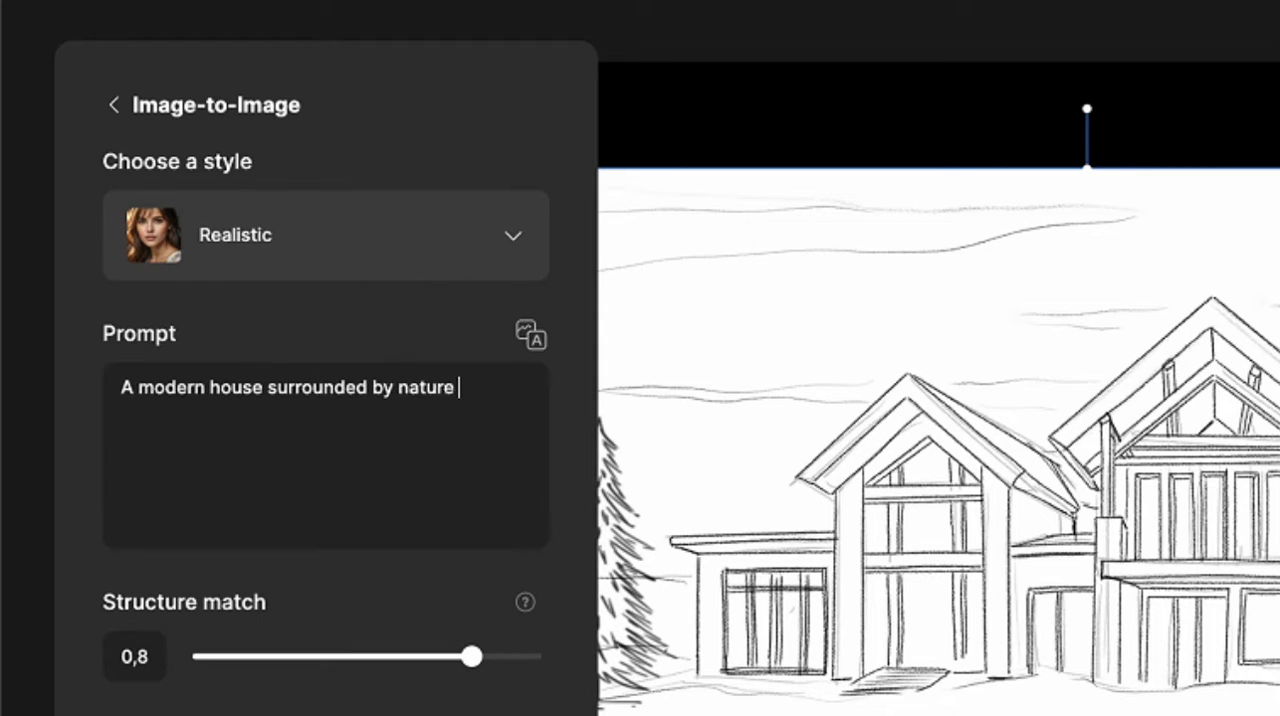
pyautogui.write(', snowy weather')
pyautogui.scroll(-3, 305, 600)
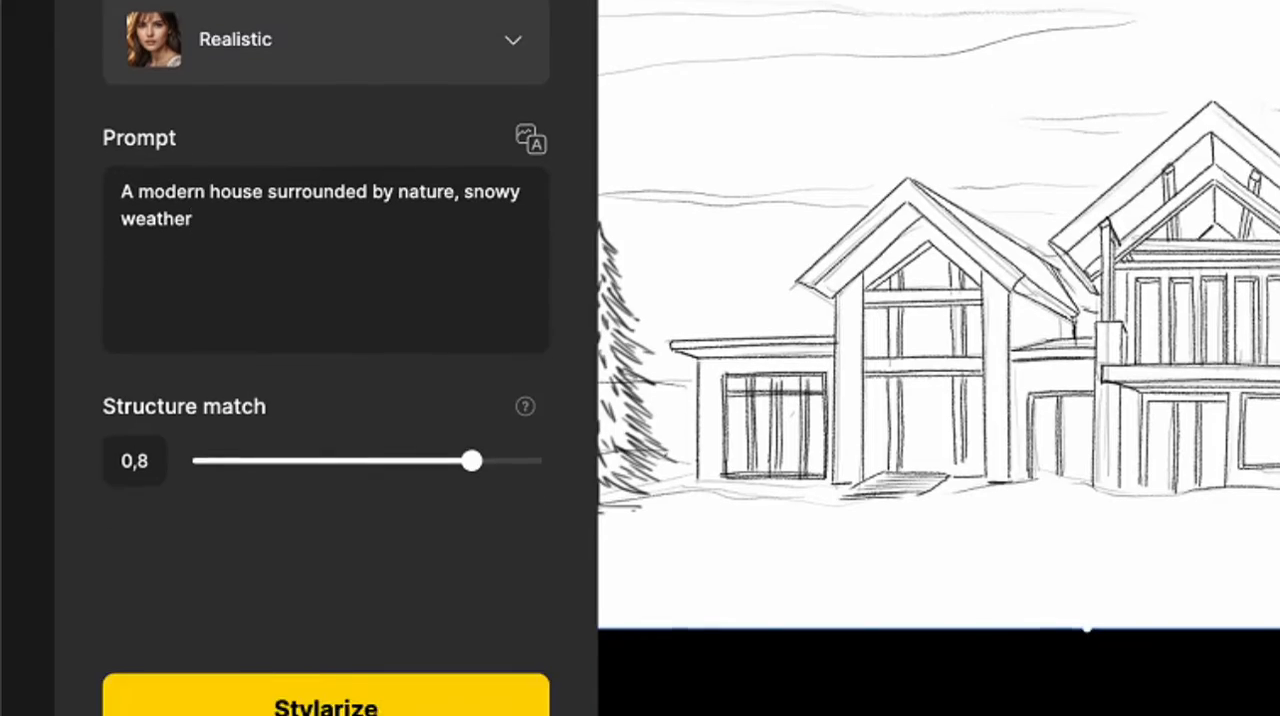
pyautogui.click(305, 622)
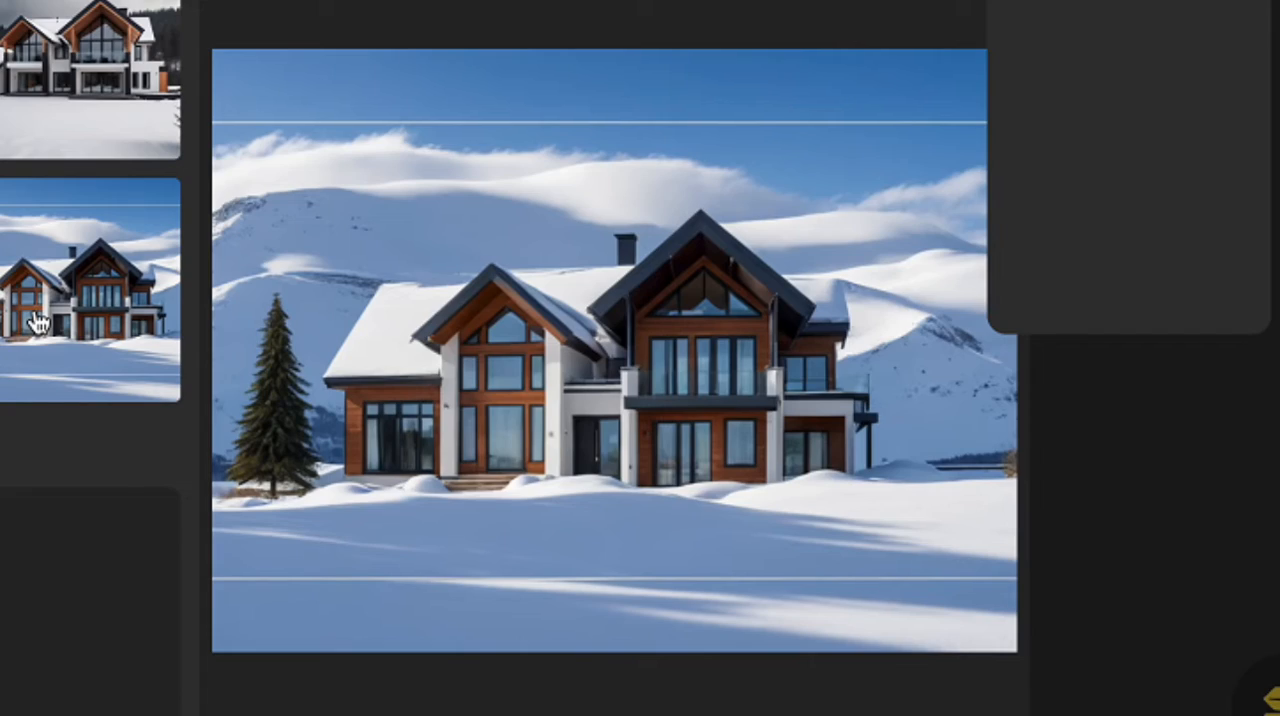
# Add the first realistic house render to the staging area and generate Dreamy 3D variations for comparison.
pyautogui.click(94, 127)
pyautogui.click(4, 122)
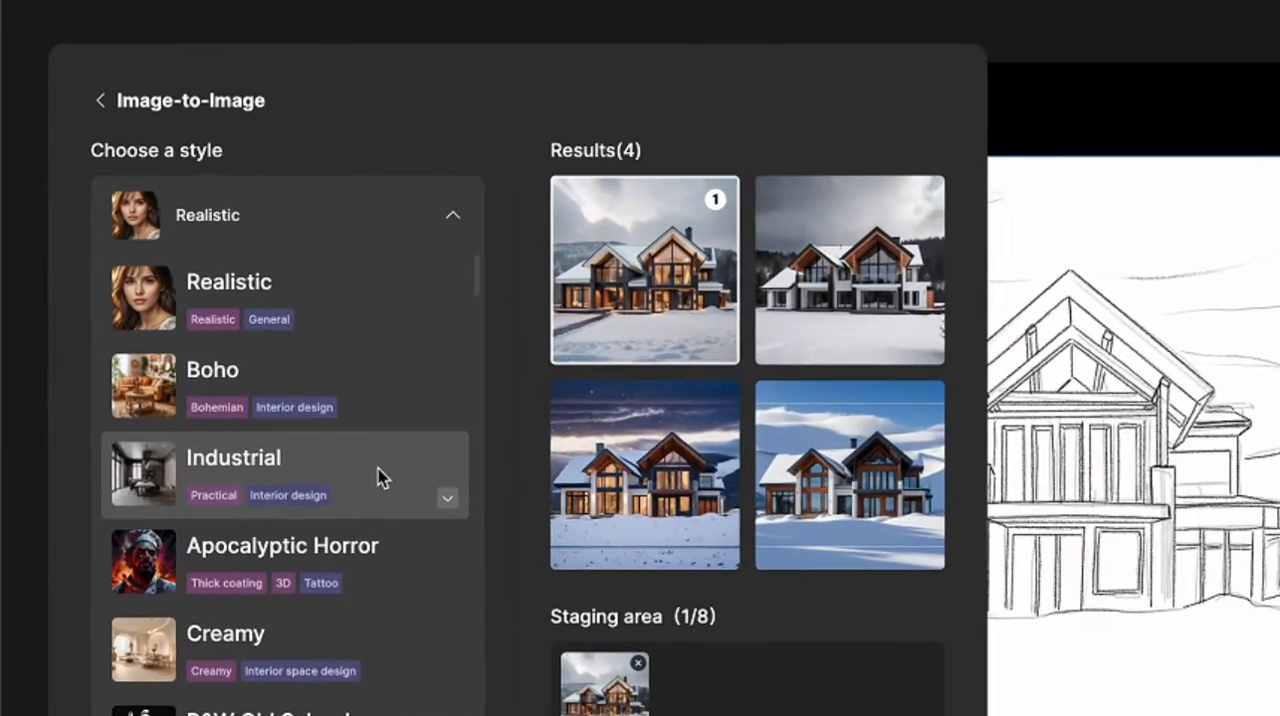
pyautogui.scroll(-2, 378, 468)
pyautogui.scroll(-5, 378, 468)
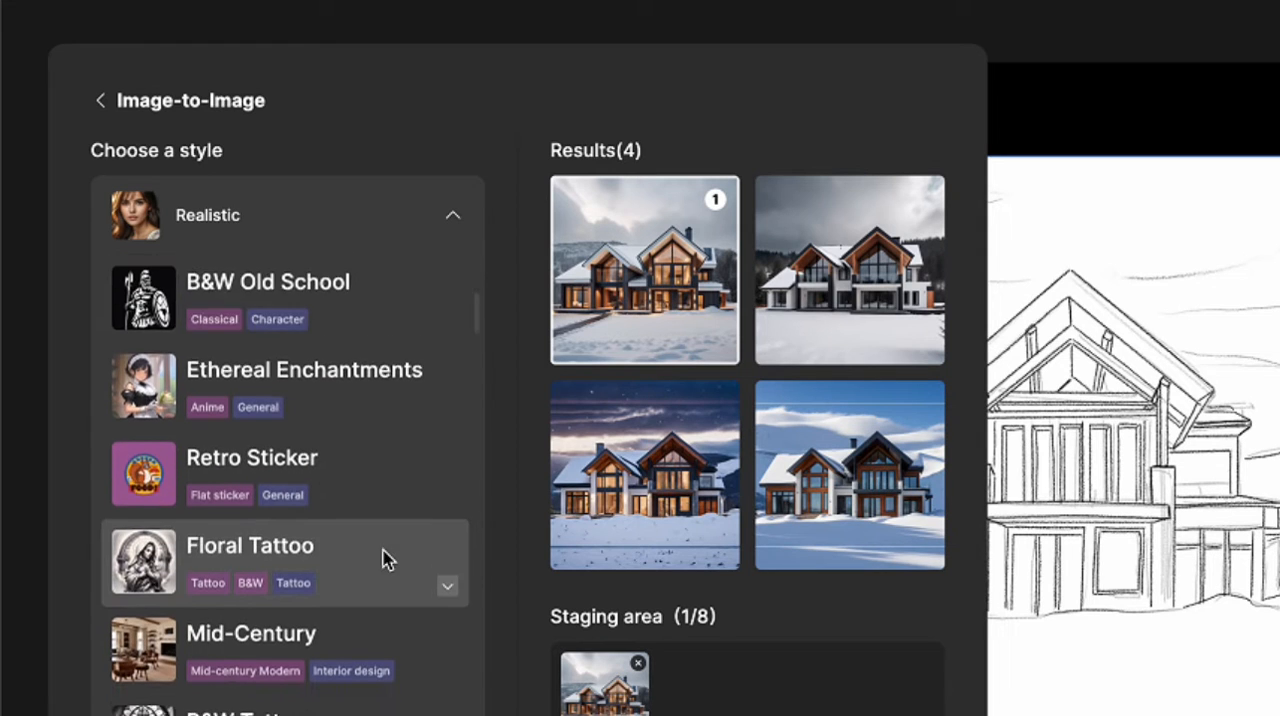
pyautogui.scroll(5, 400, 560)
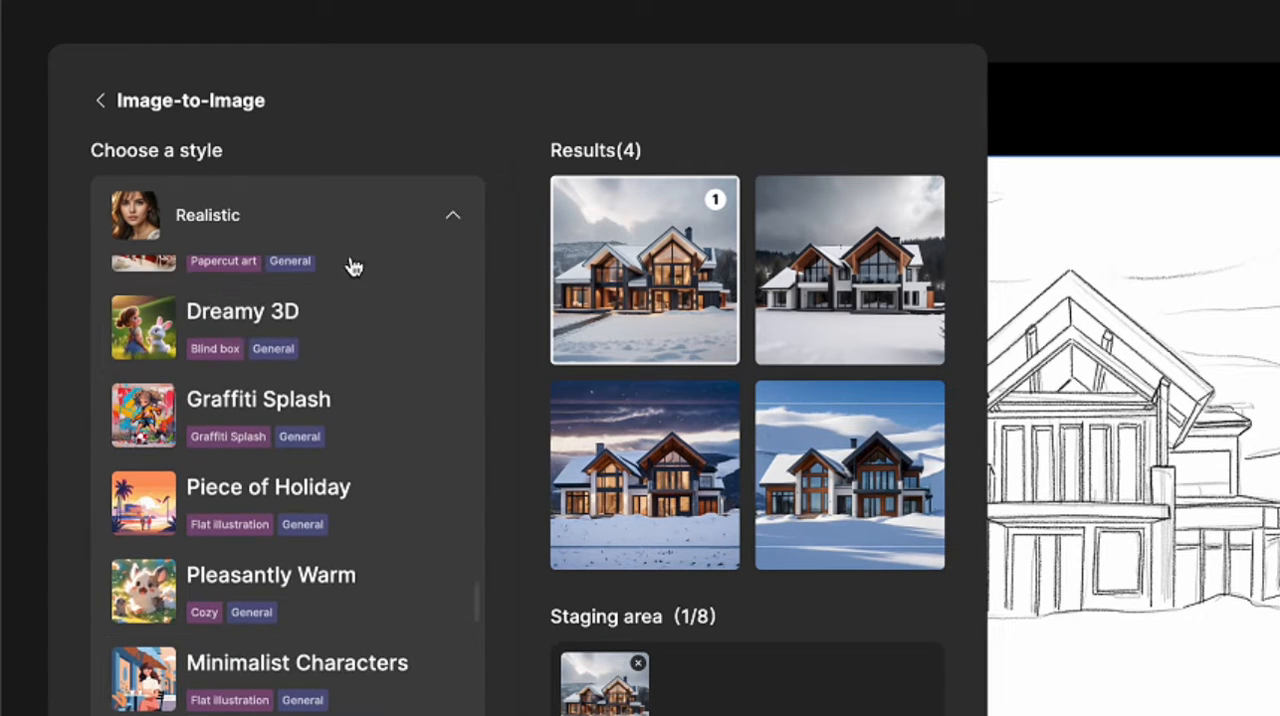
pyautogui.click(354, 305)
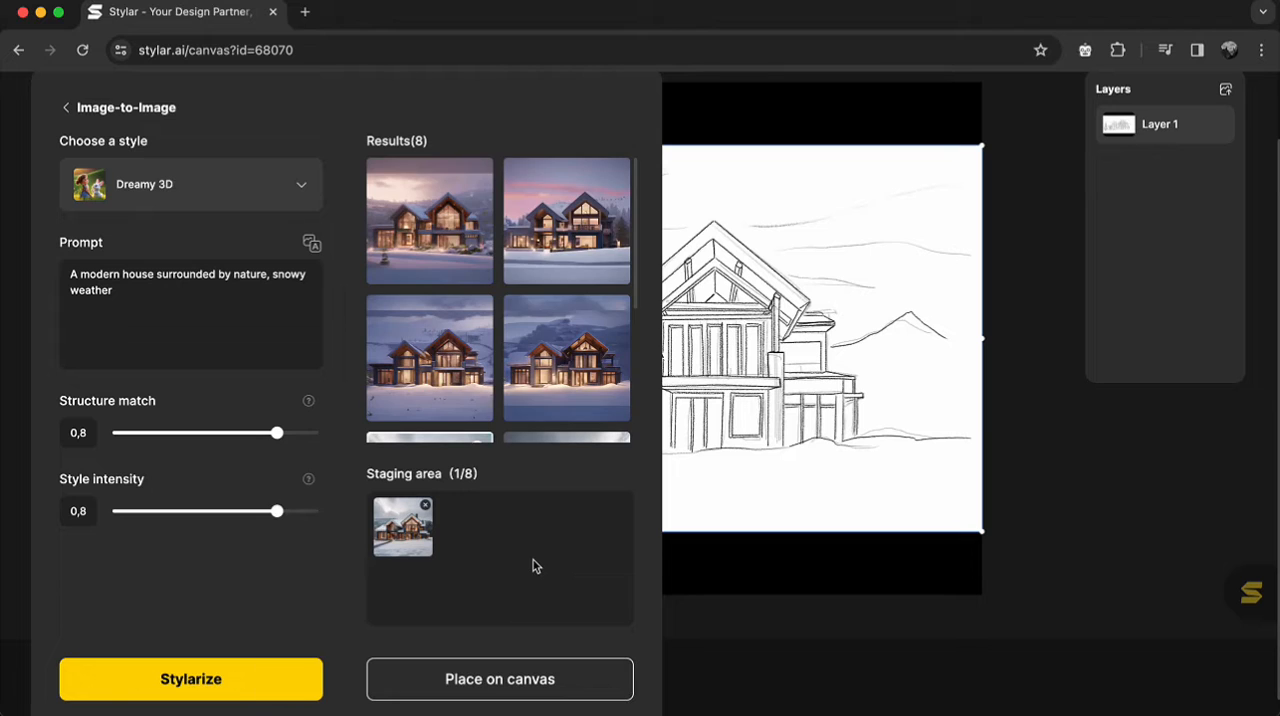
pyautogui.moveTo(565, 286)
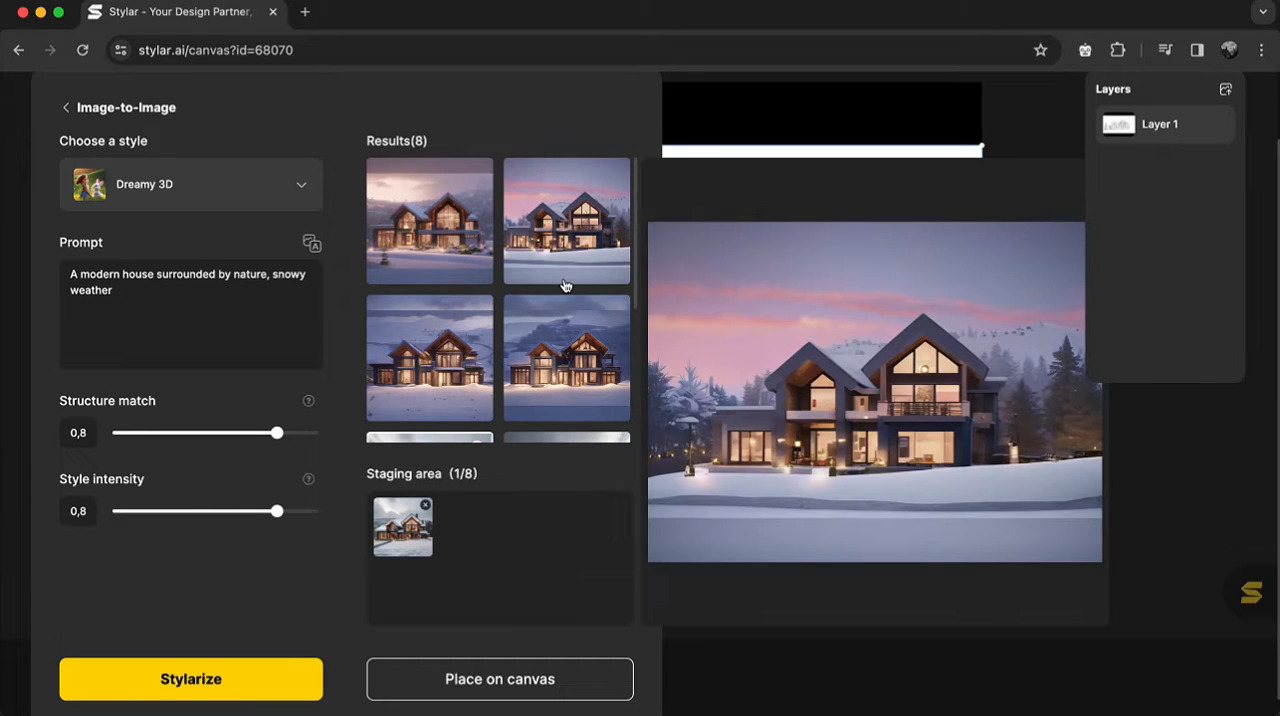
pyautogui.moveTo(569, 347)
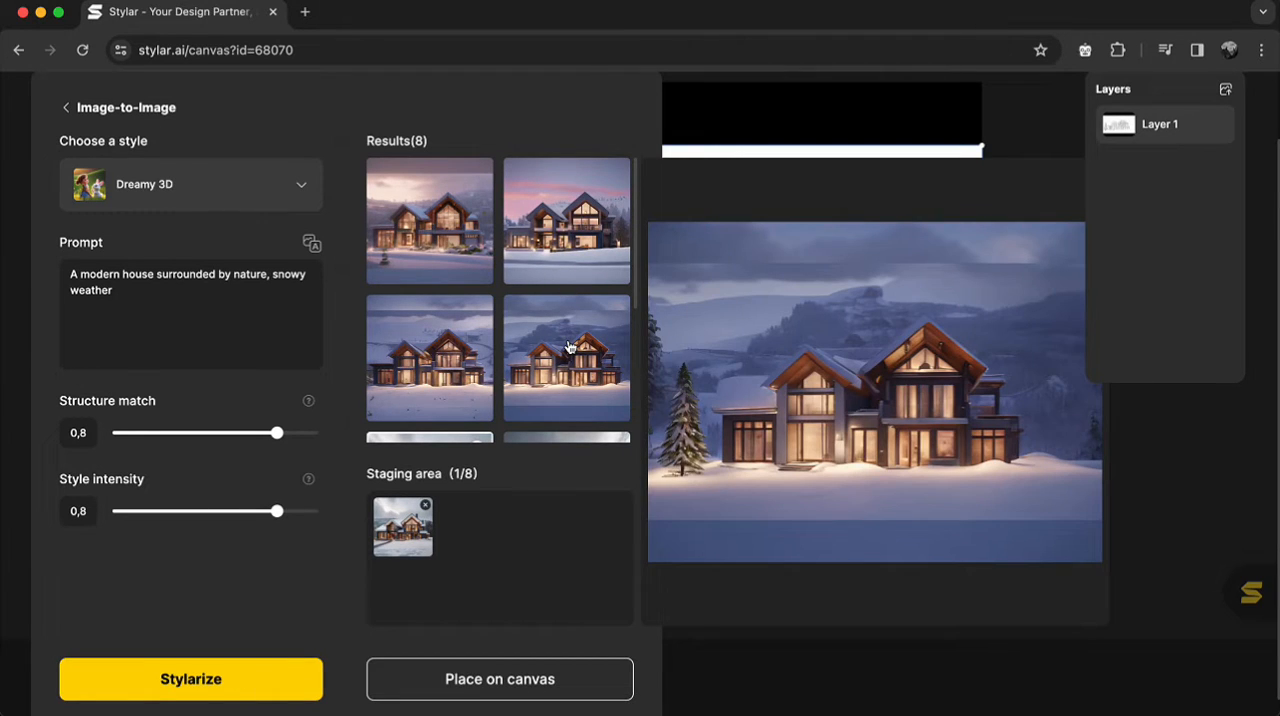
pyautogui.moveTo(489, 370)
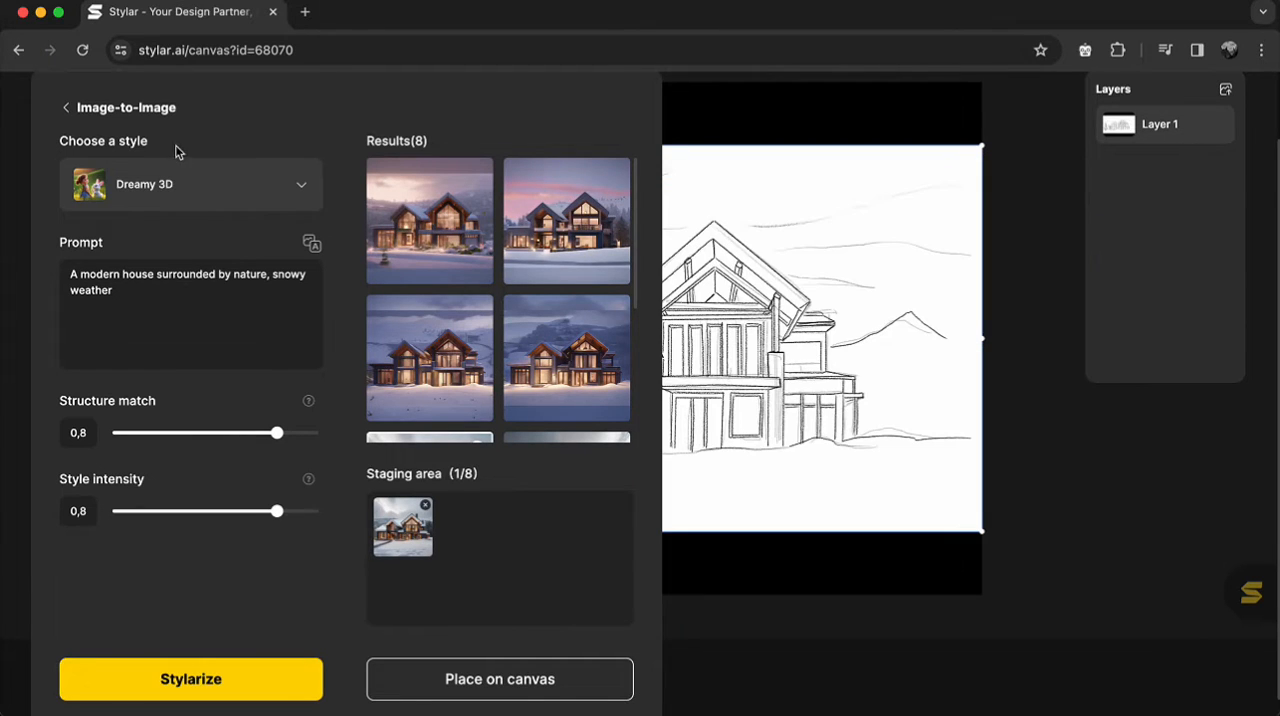
# Generate house variations in the Piece of Holiday style and preview the new results.
pyautogui.click(183, 189)
pyautogui.click(209, 379)
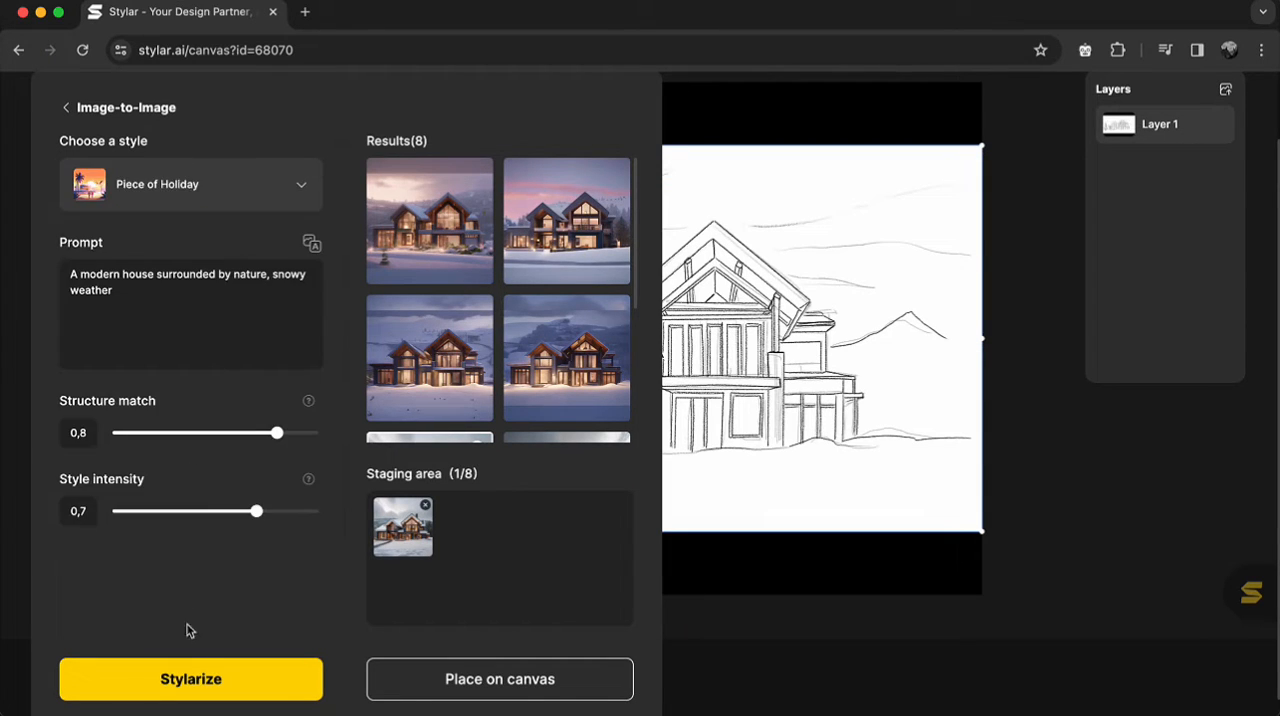
pyautogui.click(190, 670)
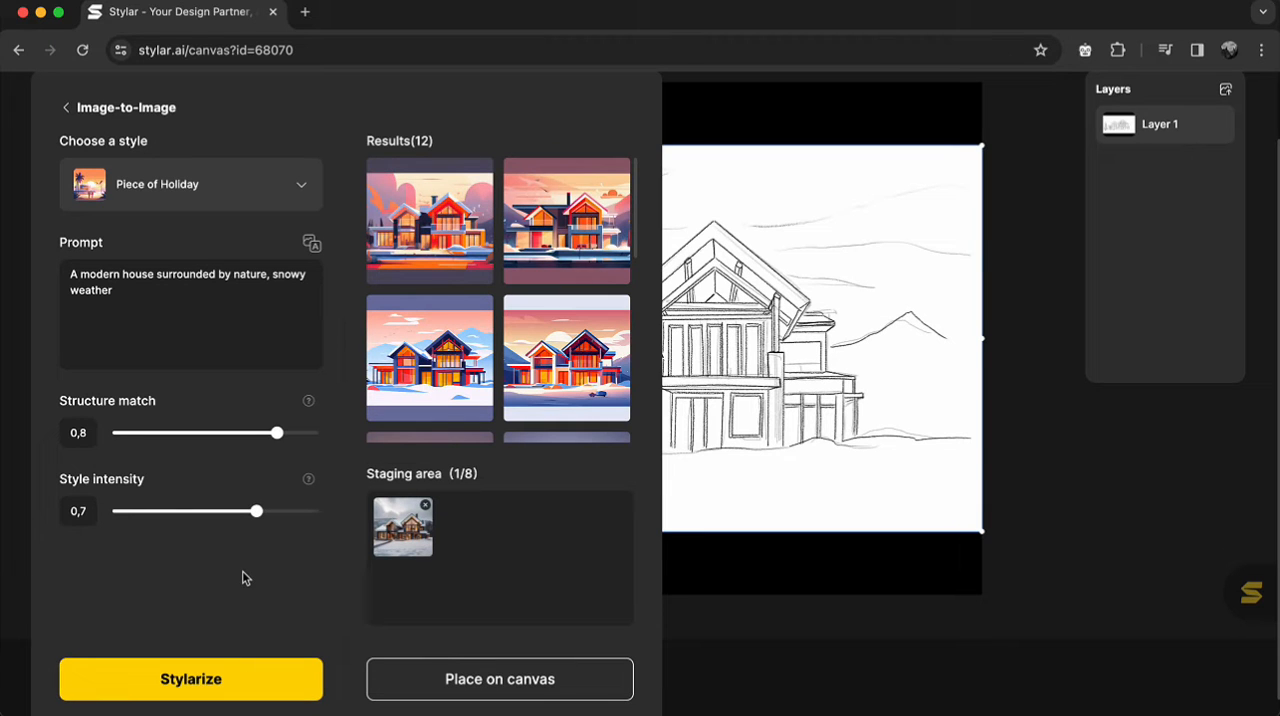
pyautogui.moveTo(440, 258)
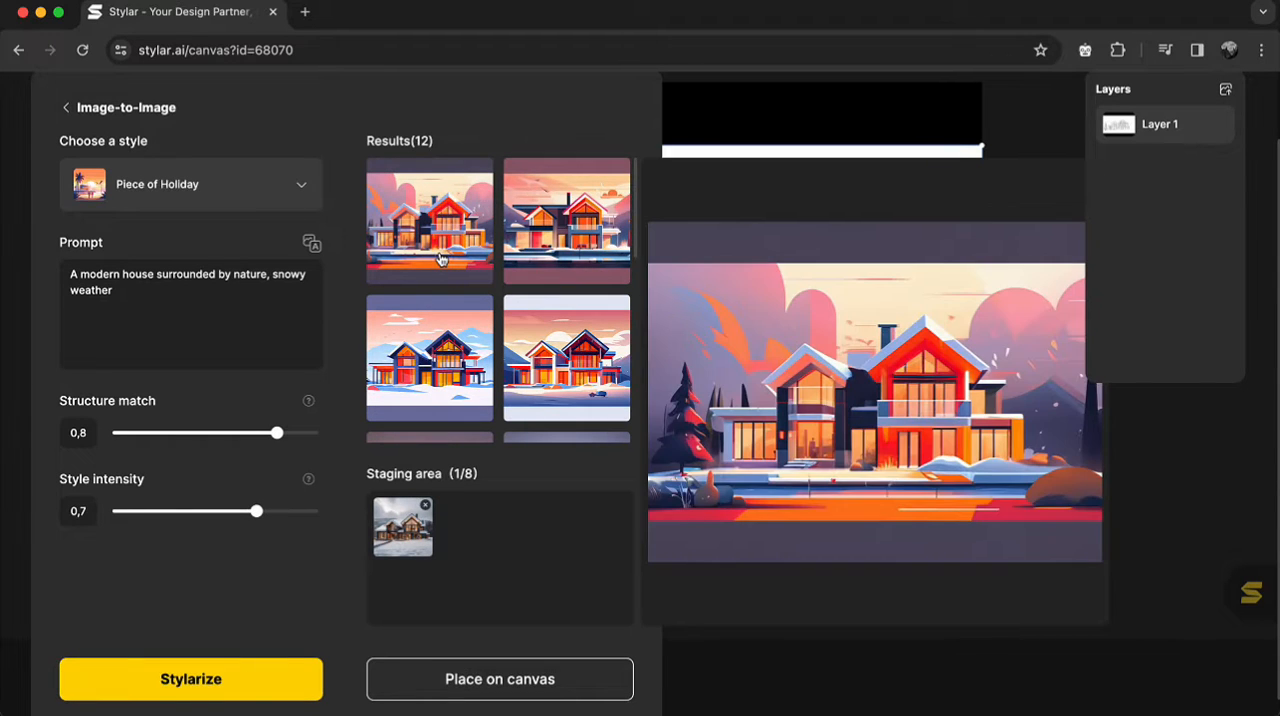
pyautogui.moveTo(548, 242)
pyautogui.moveTo(547, 358)
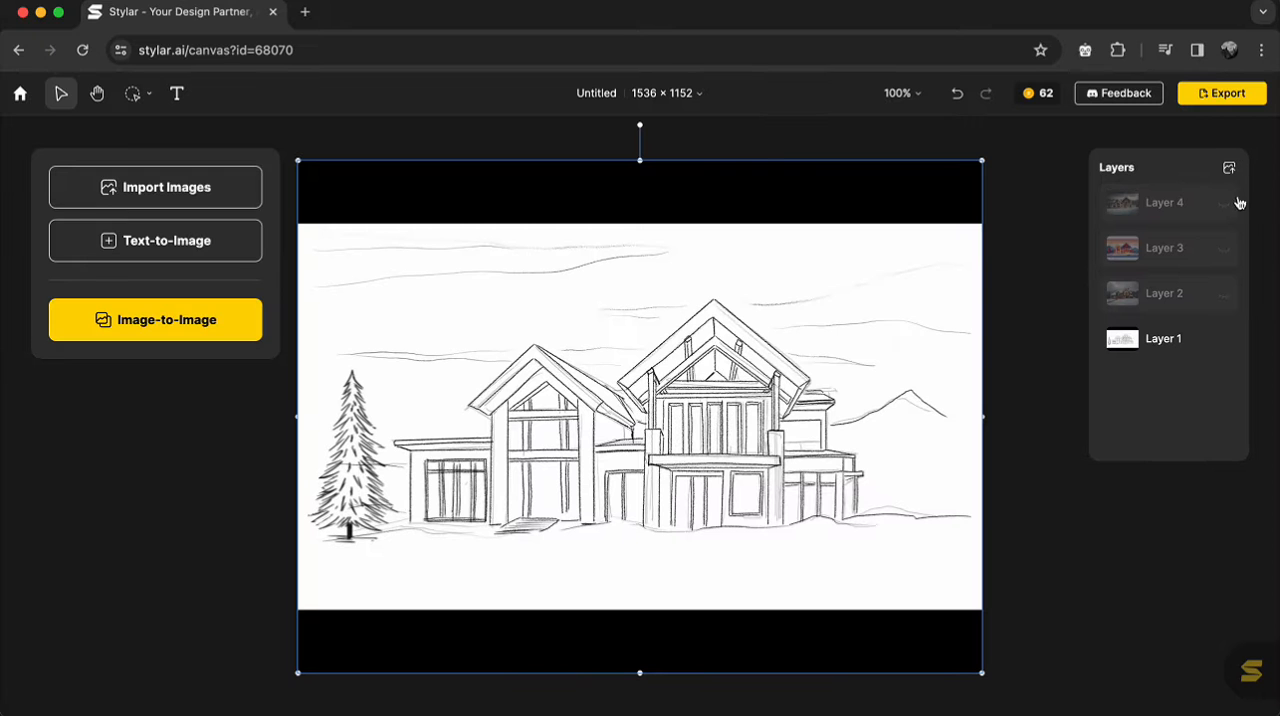
# Toggle the visibility of Layers 4, 2 and 3 to compare the generated house renders with the sketch.
pyautogui.click(1225, 205)
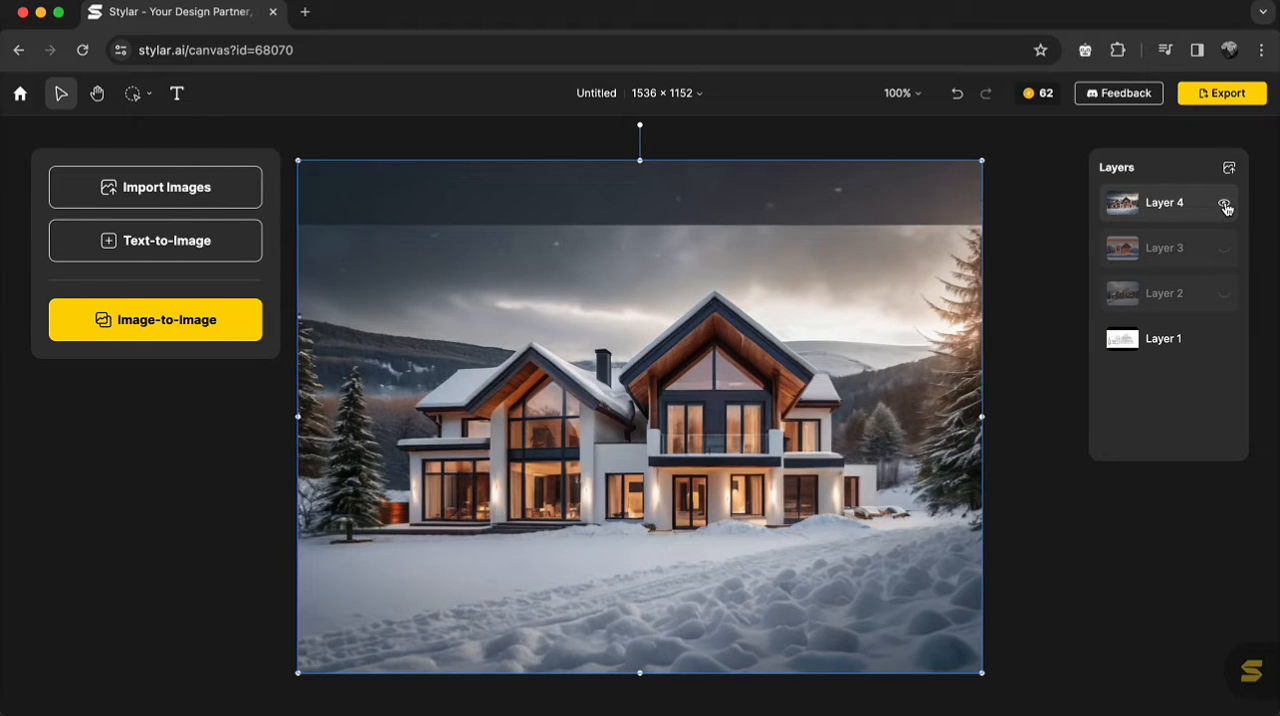
pyautogui.click(1225, 205)
pyautogui.click(1227, 206)
pyautogui.click(1226, 292)
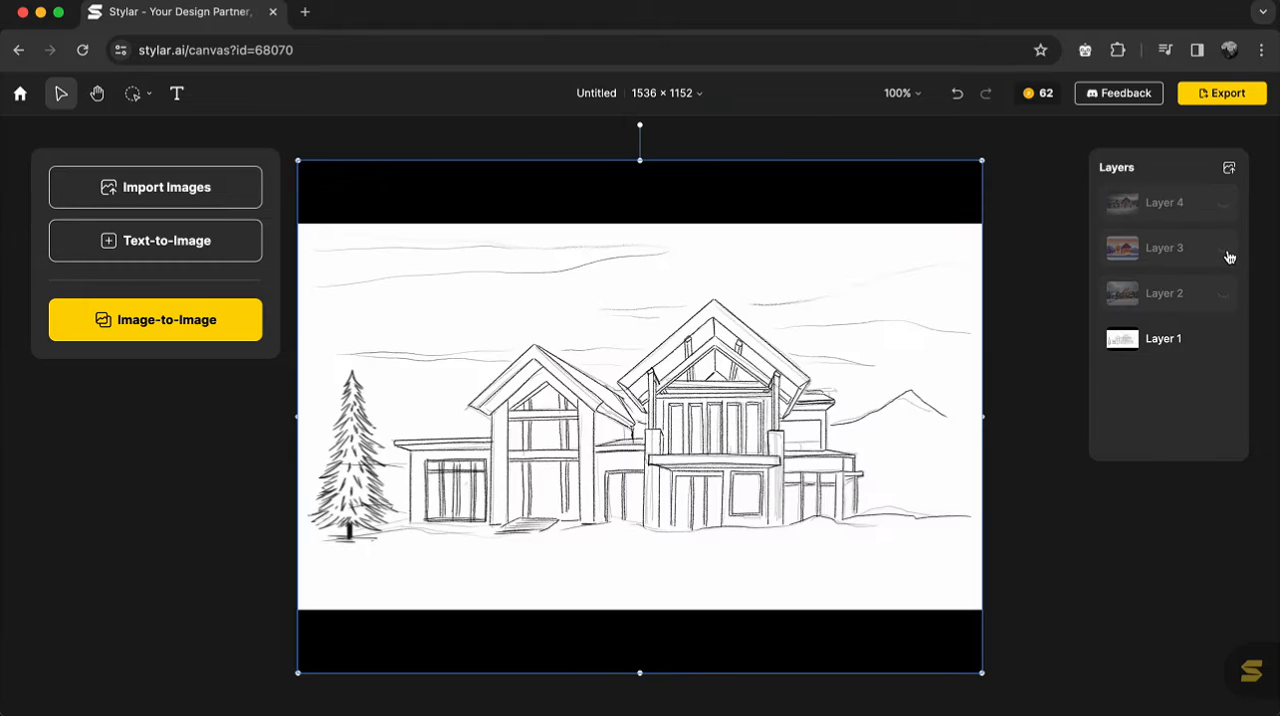
pyautogui.click(1226, 250)
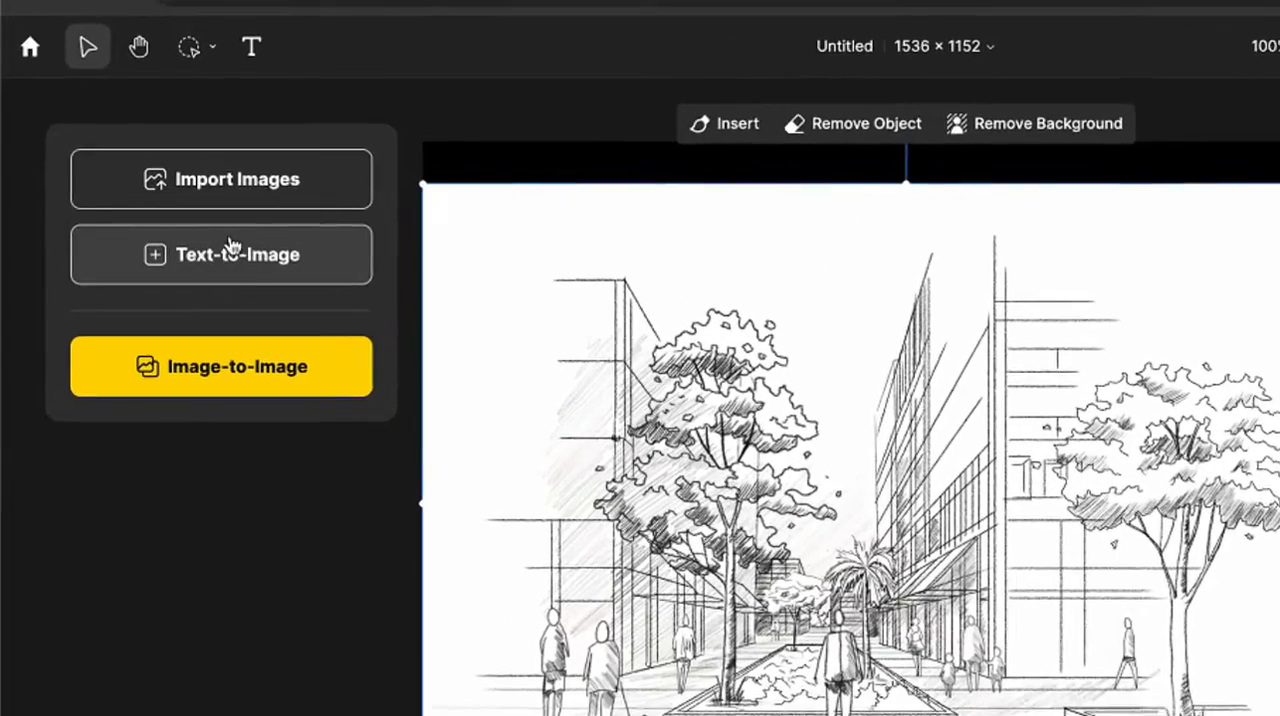
# Generate Realistic Image-to-Image renders of the street sketch with the prompt "A street view of a chic neighborhood".
pyautogui.click(226, 366)
pyautogui.tripleClick(207, 482)
pyautogui.write('A city view of chic')
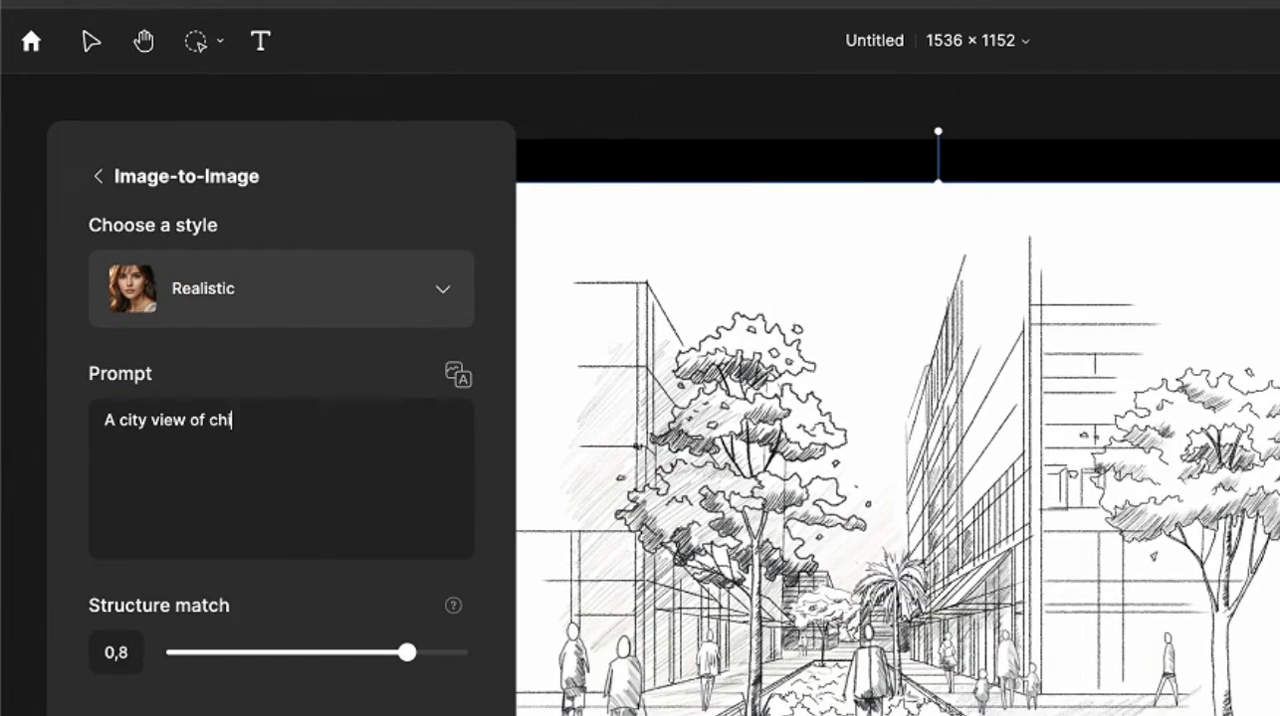
pyautogui.doubleClick(125, 408)
pyautogui.write('street')
pyautogui.click(217, 413)
pyautogui.write('a')
pyautogui.click(288, 413)
pyautogui.write('neighborhood')
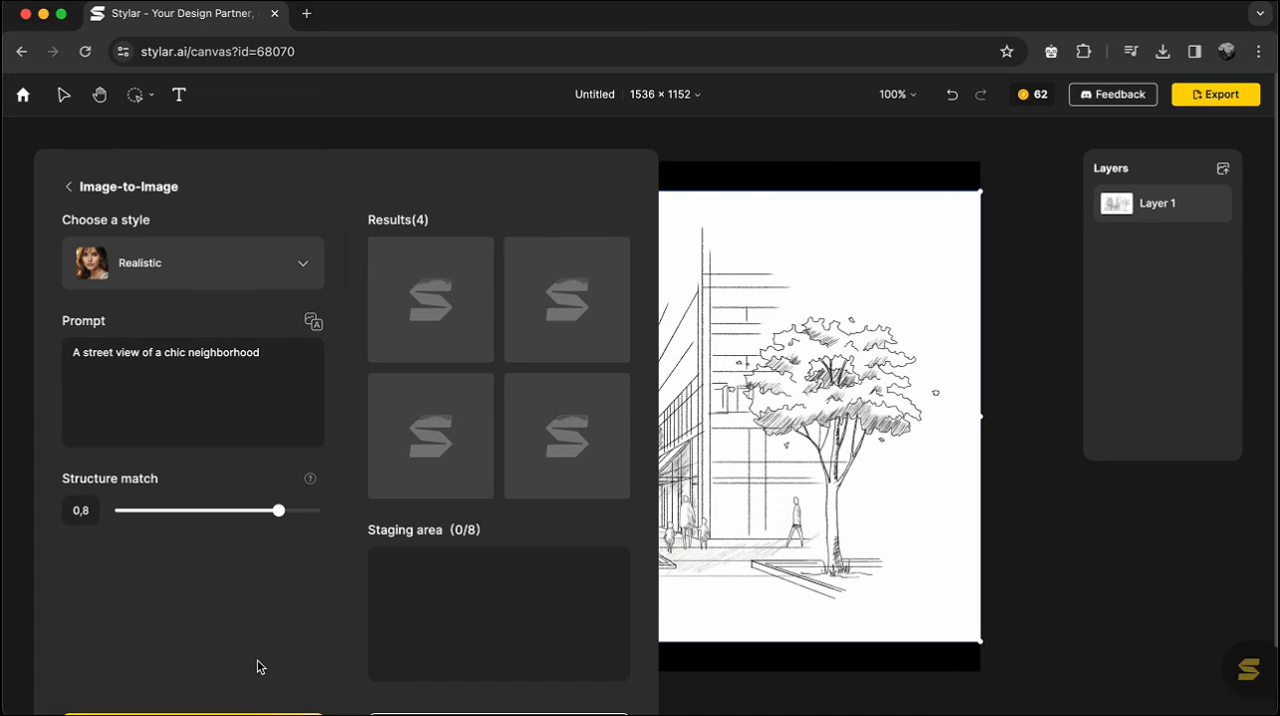
# Stage the first street render and place it on the canvas.
pyautogui.moveTo(476, 347)
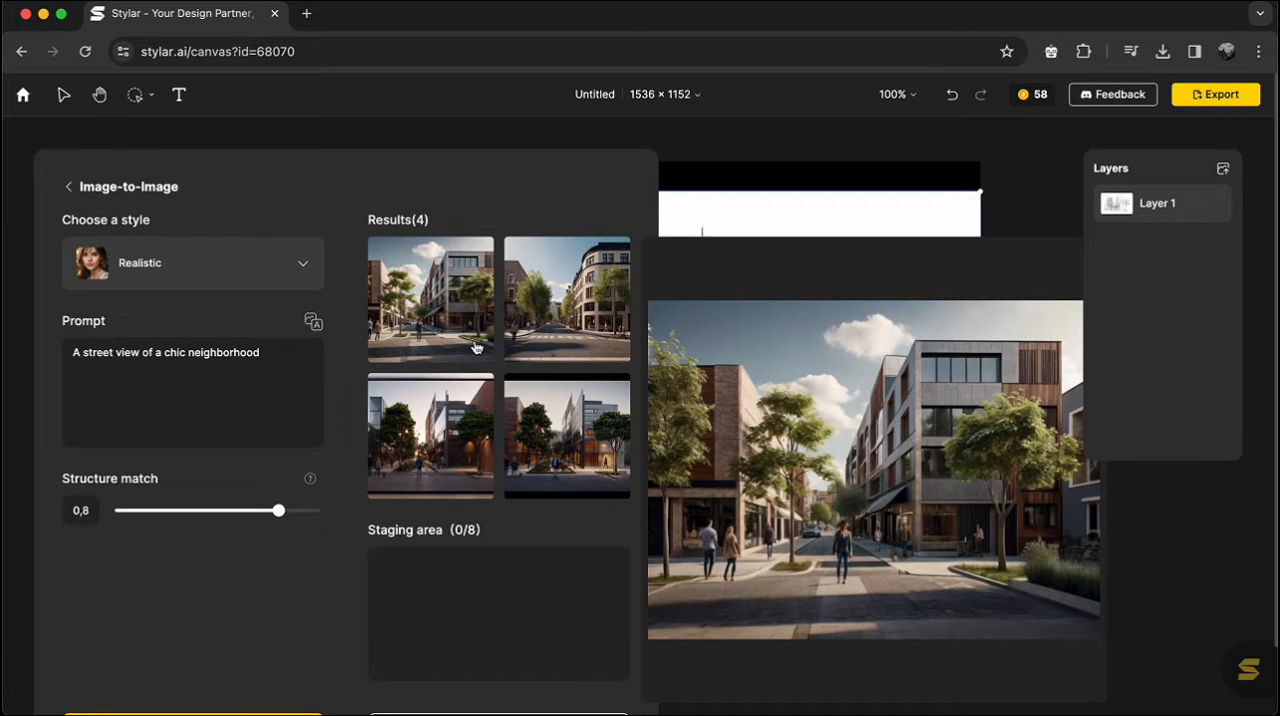
pyautogui.click(452, 312)
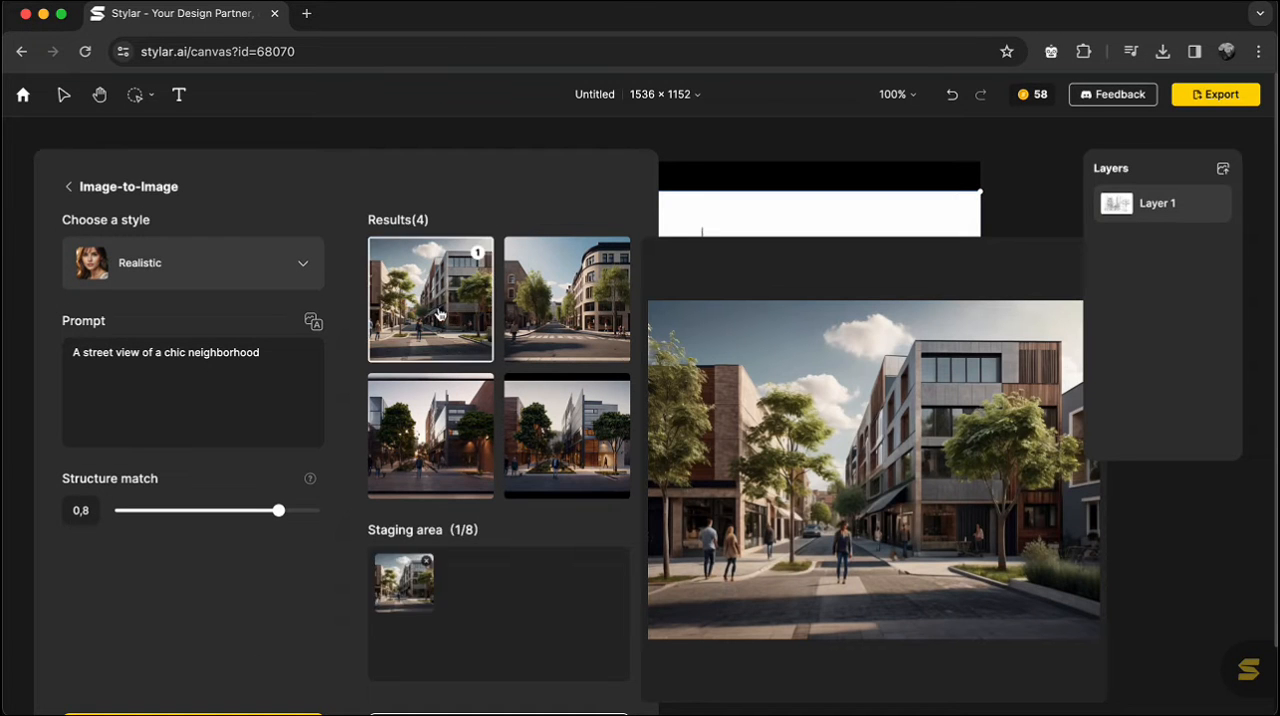
pyautogui.scroll(-2, 455, 703)
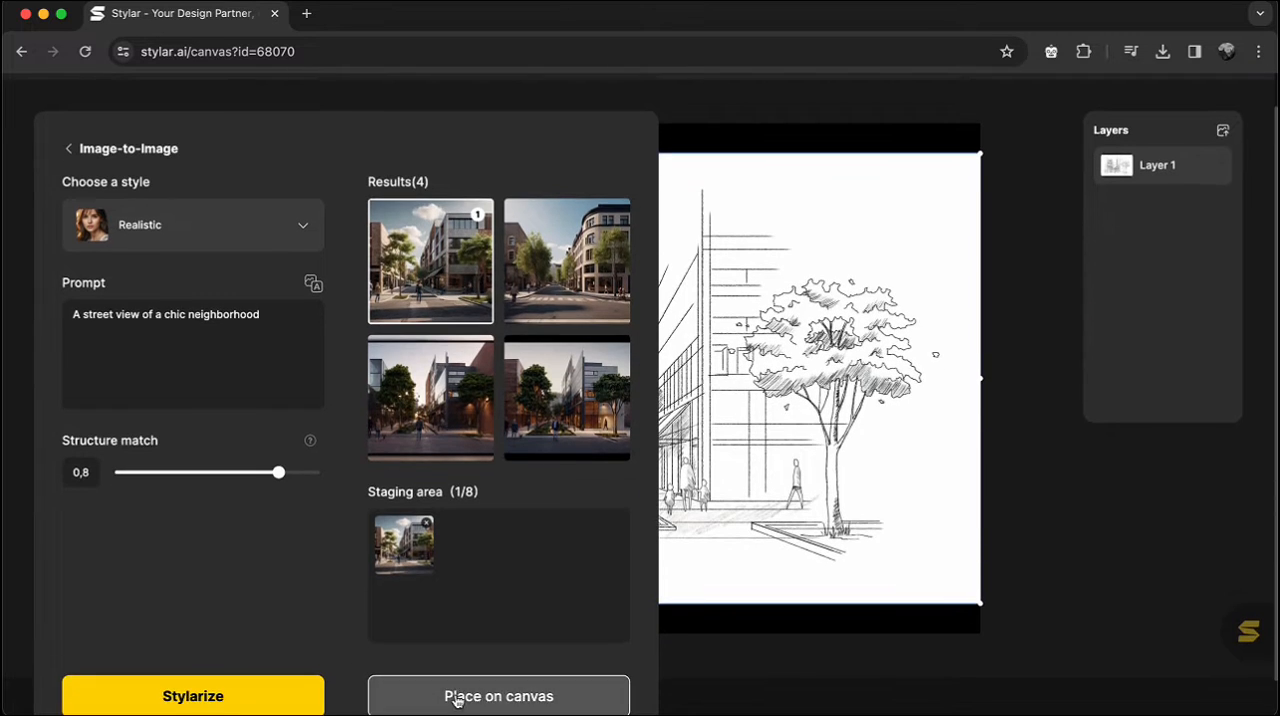
pyautogui.click(457, 697)
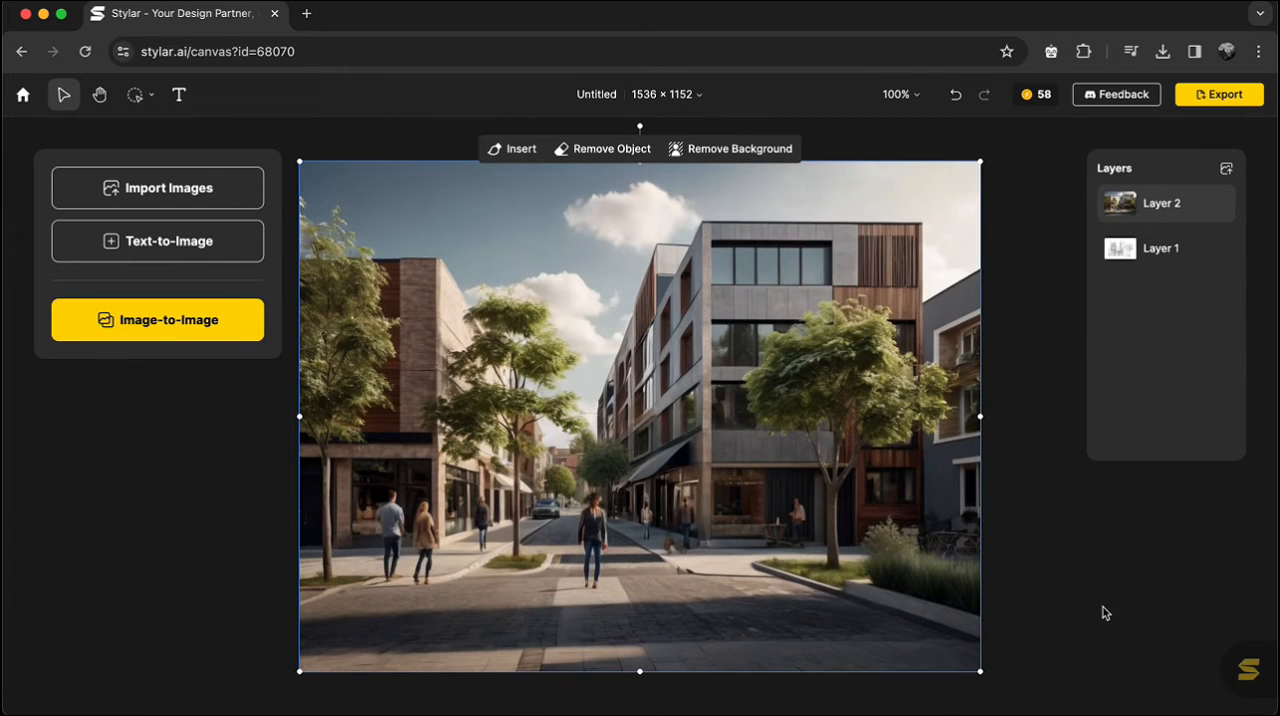
# Toggle Layer 2's visibility to compare the street render with the original sketch.
pyautogui.click(1222, 205)
pyautogui.click(1222, 205)
pyautogui.click(1222, 205)
pyautogui.click(1222, 205)
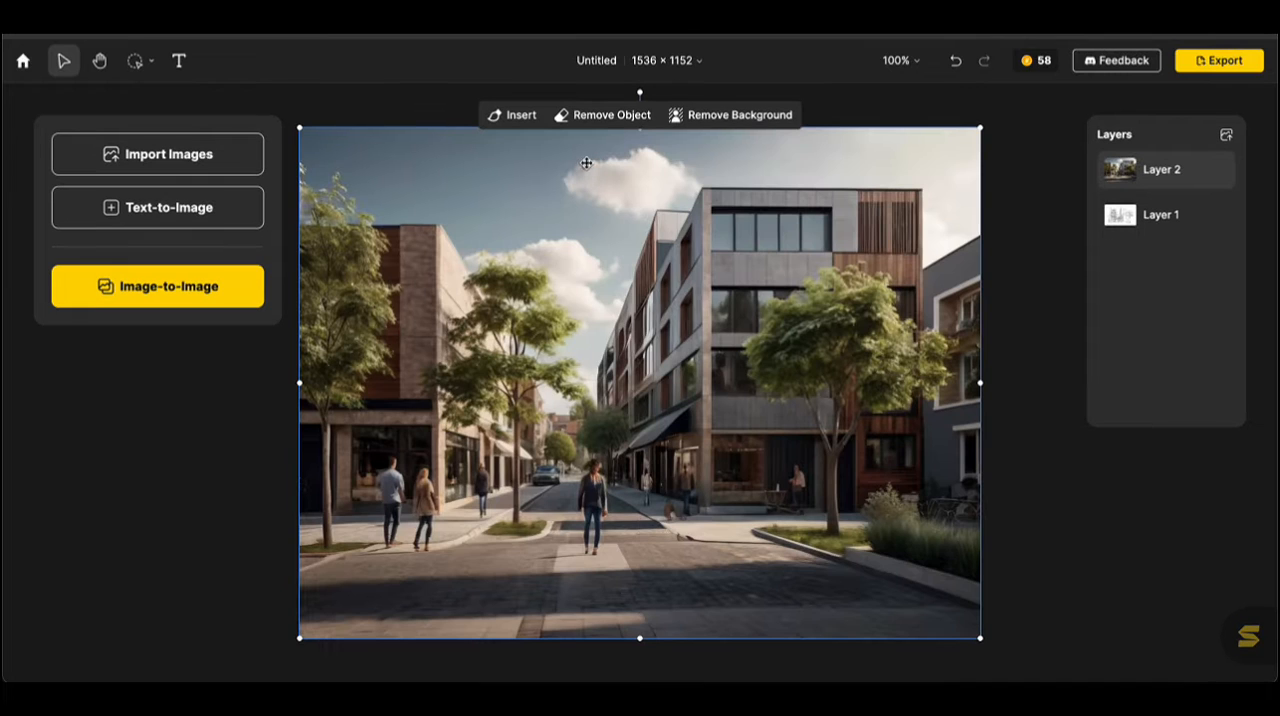
# Brush an Insert mask over the street between the walking woman and the planted curb, and generate a "kid" there.
pyautogui.click(512, 115)
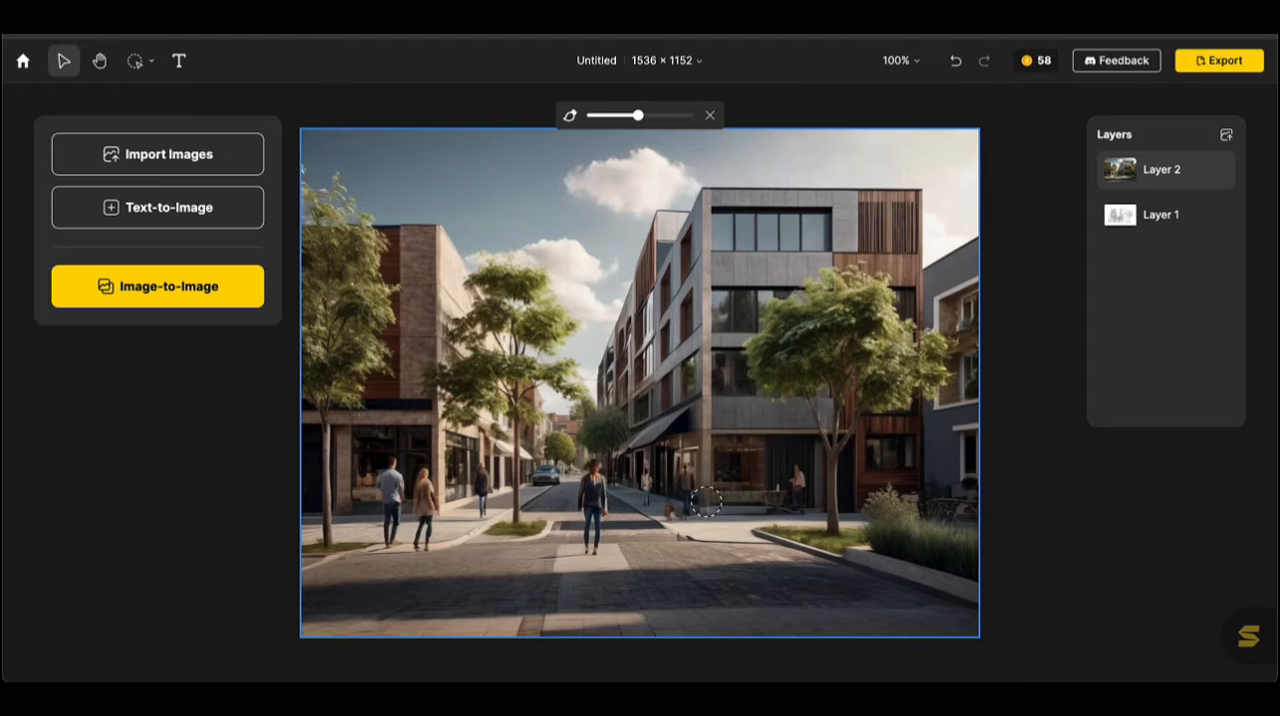
pyautogui.moveTo(739, 581)
pyautogui.mouseDown()
pyautogui.moveTo(739, 532)
pyautogui.moveTo(712, 518)
pyautogui.moveTo(707, 581)
pyautogui.moveTo(695, 535)
pyautogui.moveTo(705, 515)
pyautogui.mouseUp()
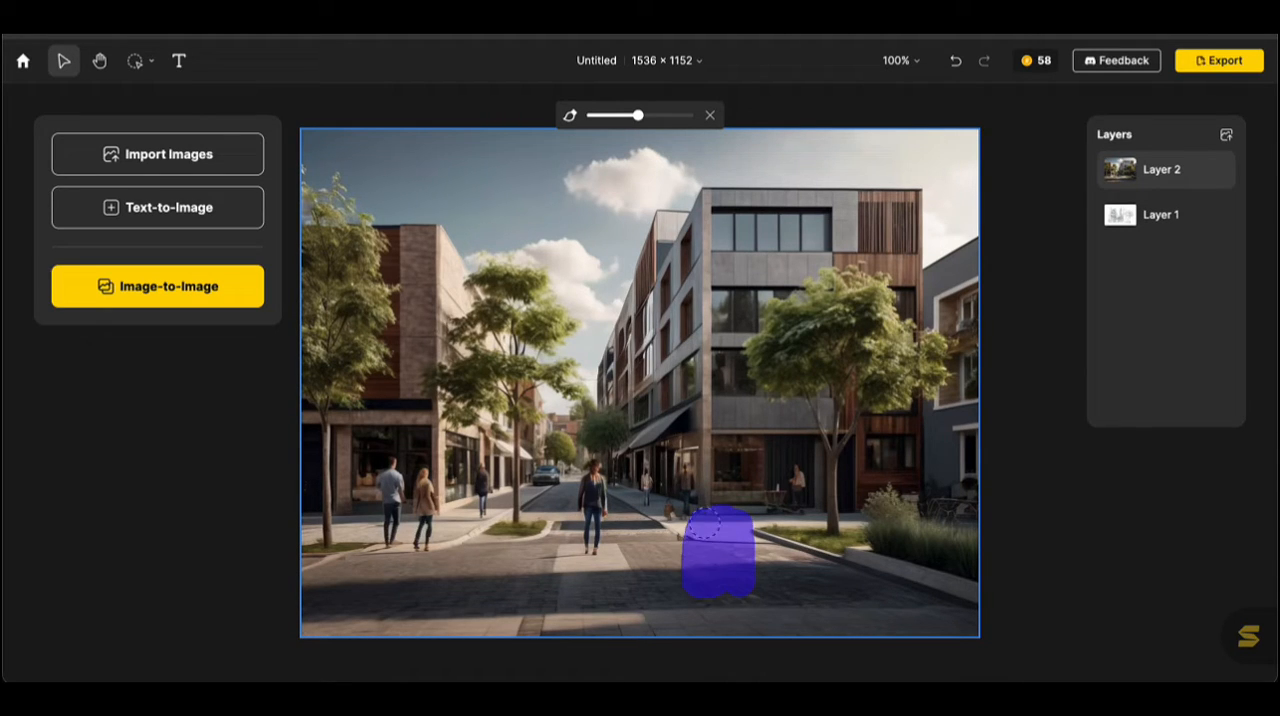
pyautogui.click(582, 628)
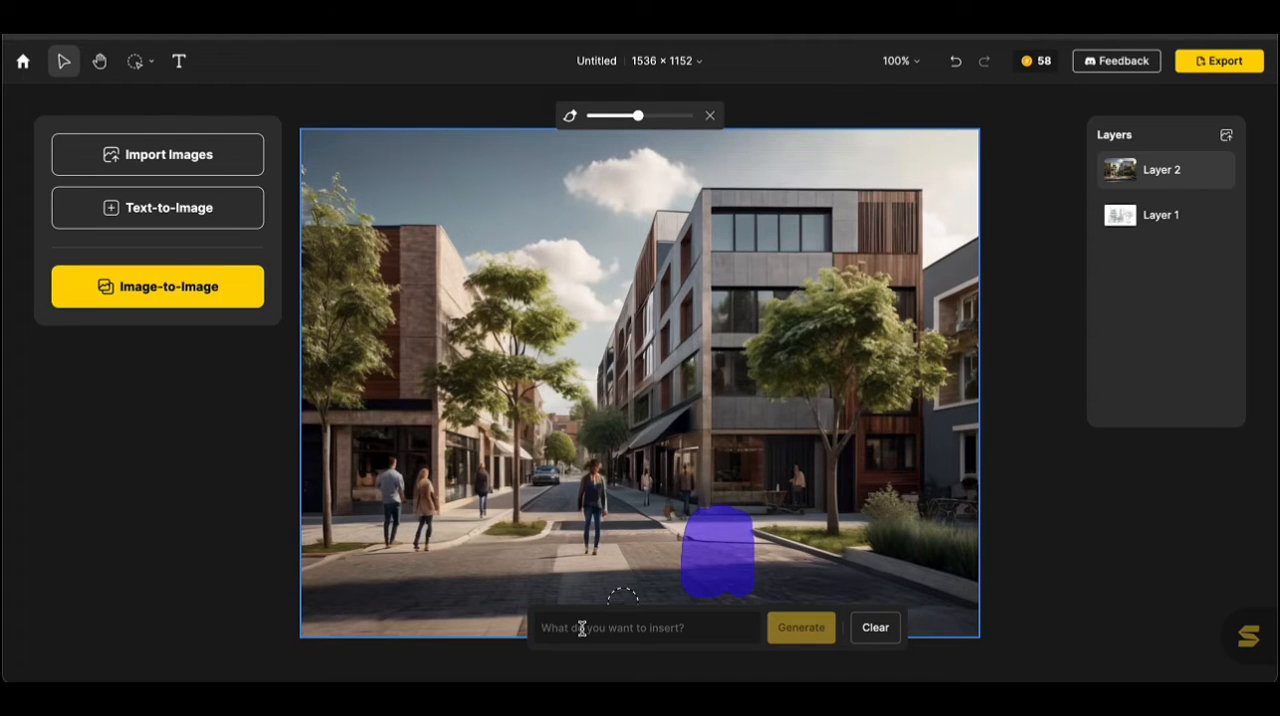
pyautogui.write('k')
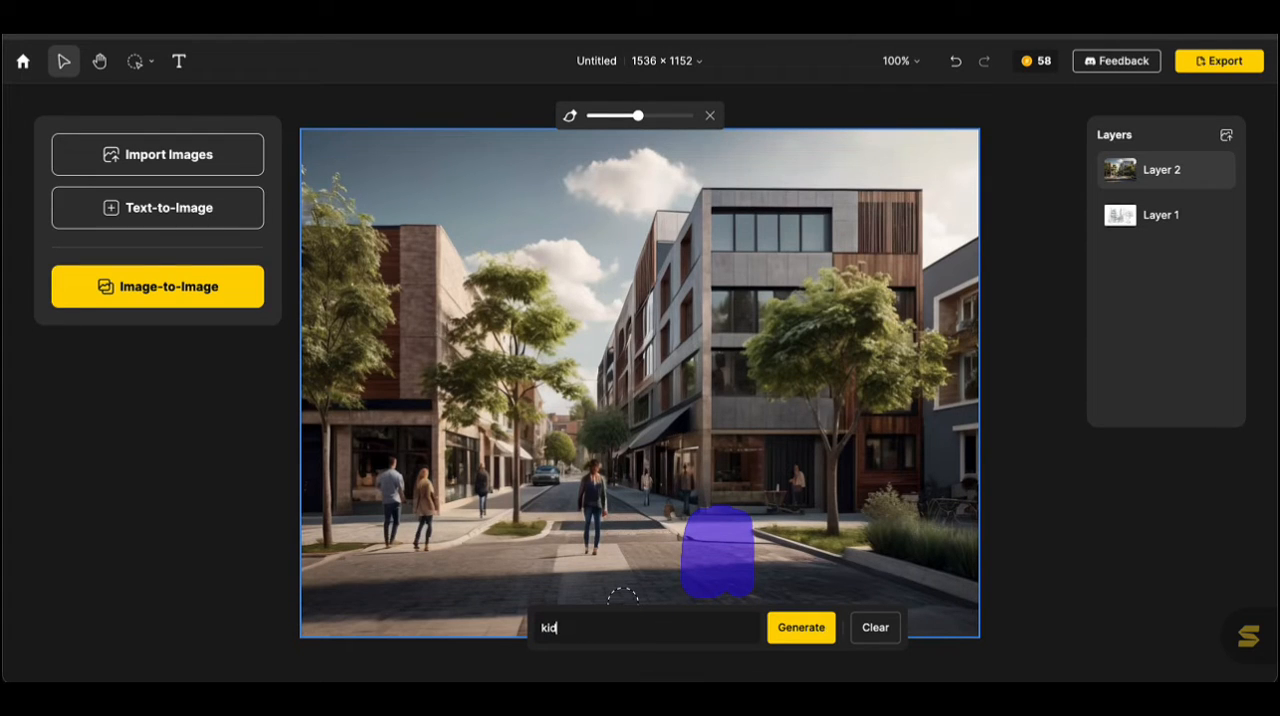
pyautogui.write('id')
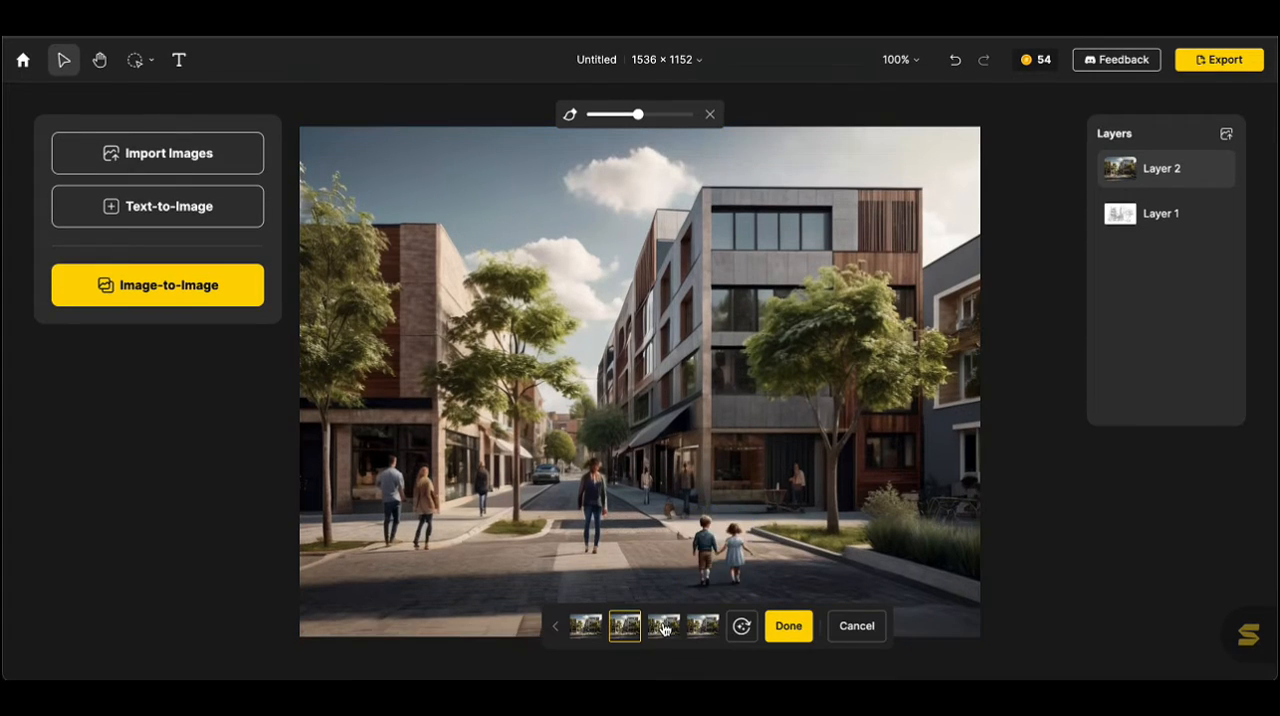
# Compare the generated kid variations and apply the third one, with two children on the street.
pyautogui.click(663, 626)
pyautogui.click(586, 627)
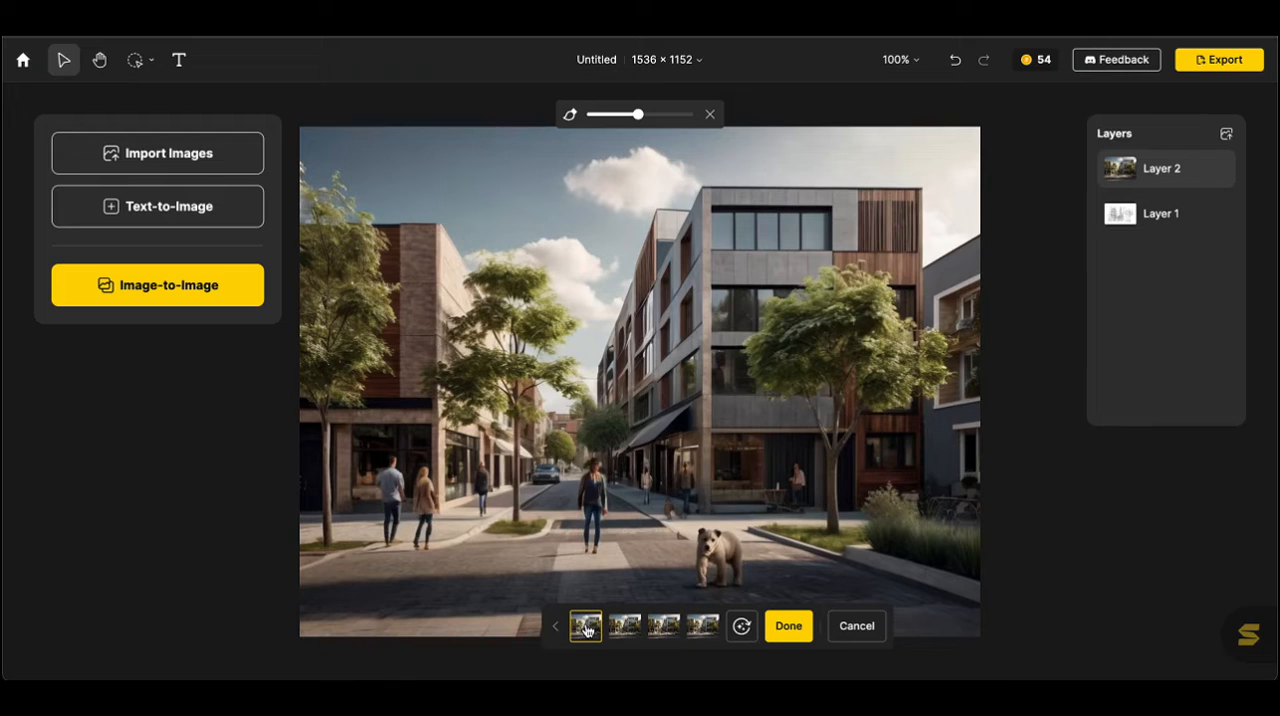
pyautogui.click(667, 627)
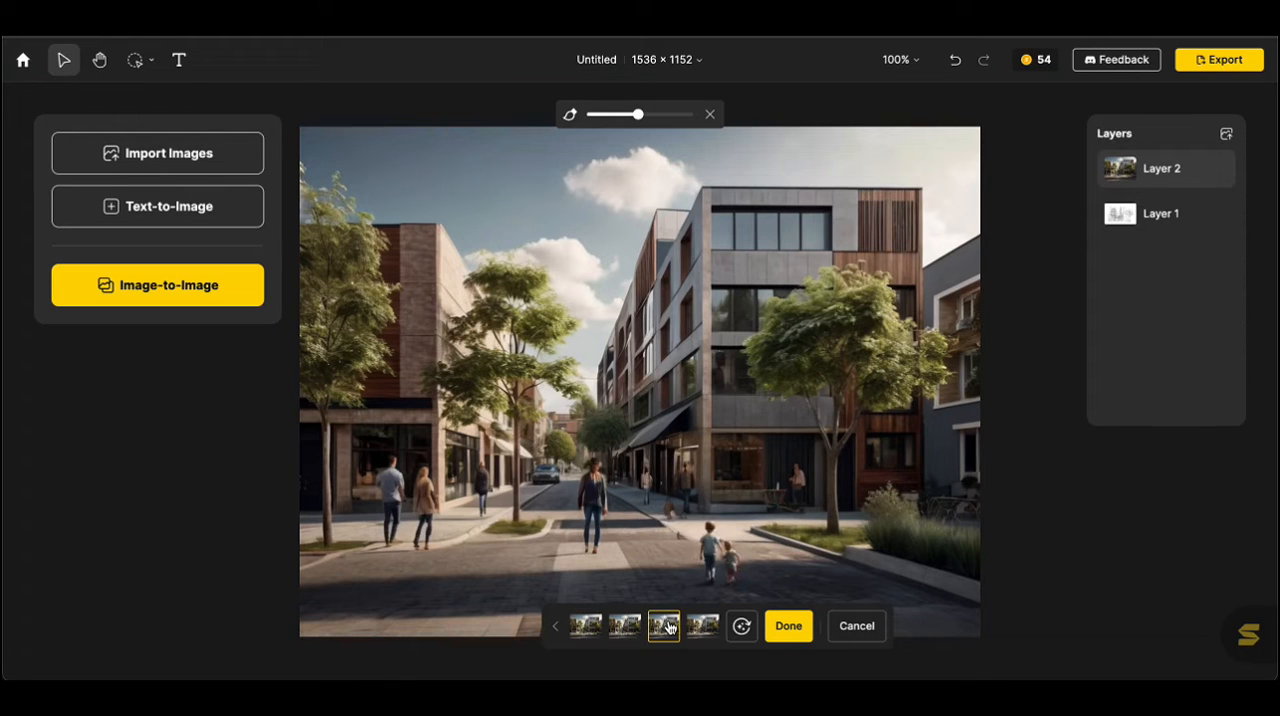
pyautogui.click(711, 629)
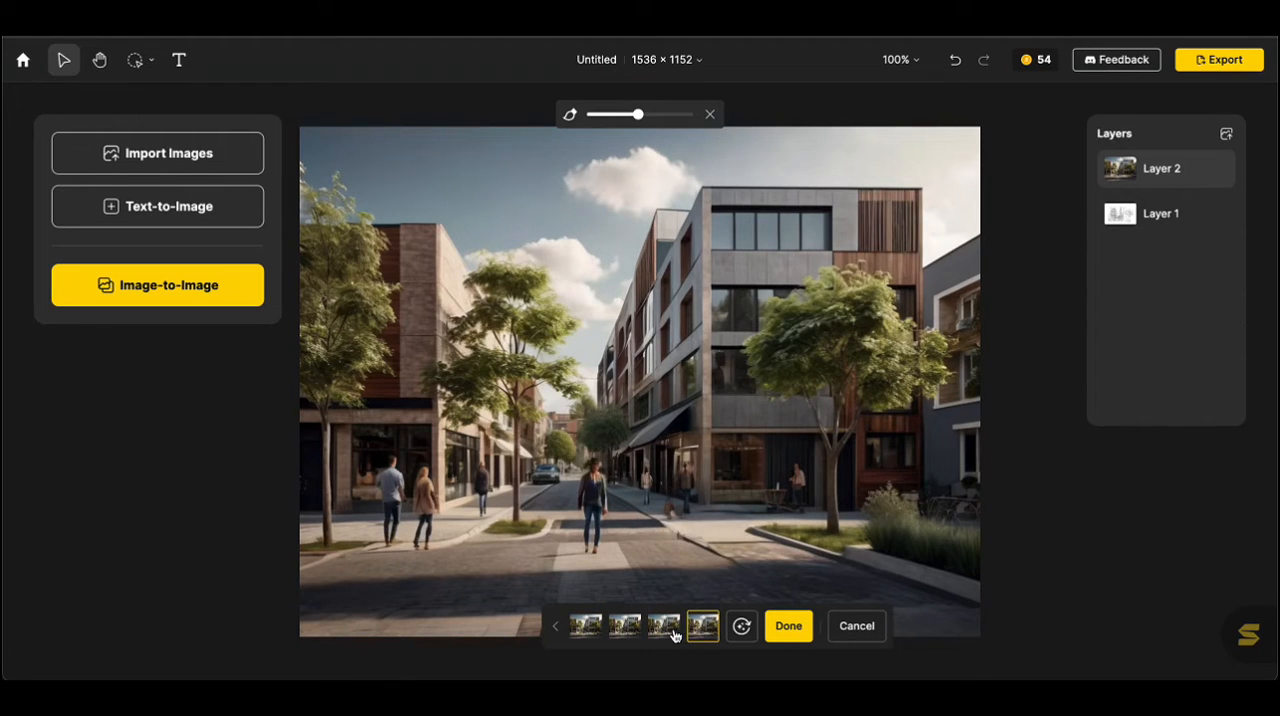
pyautogui.click(674, 634)
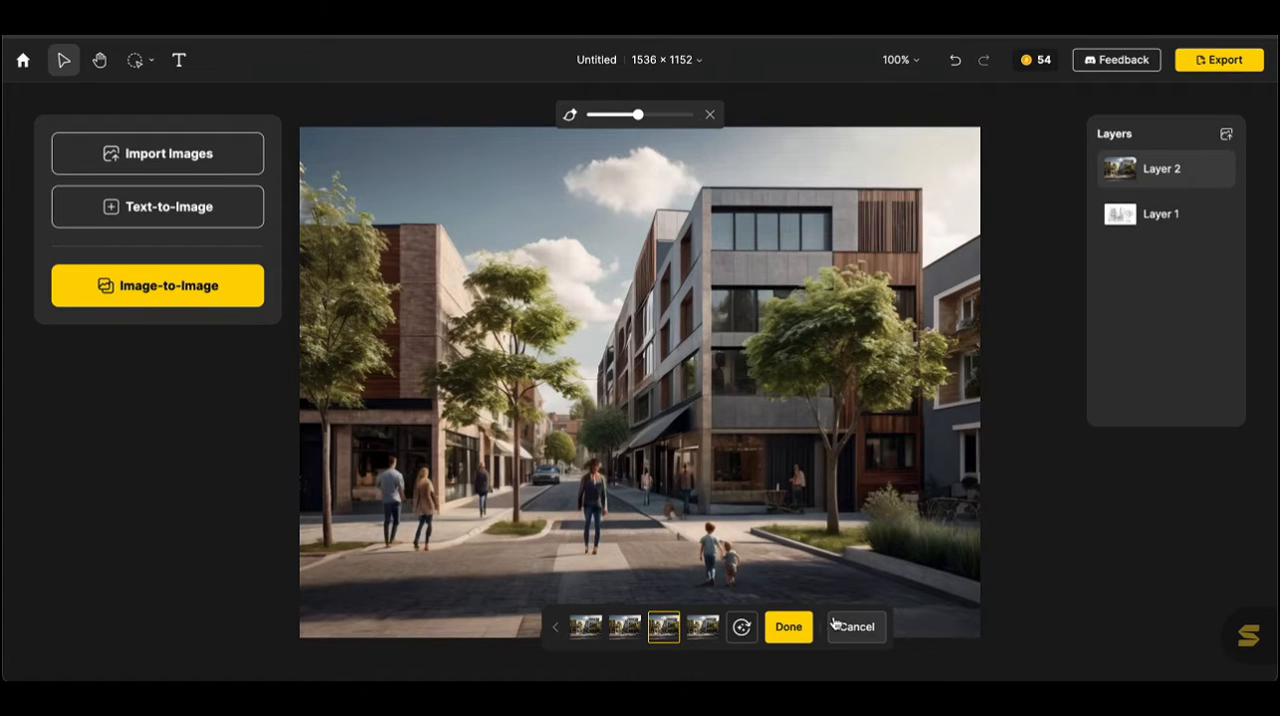
pyautogui.click(789, 630)
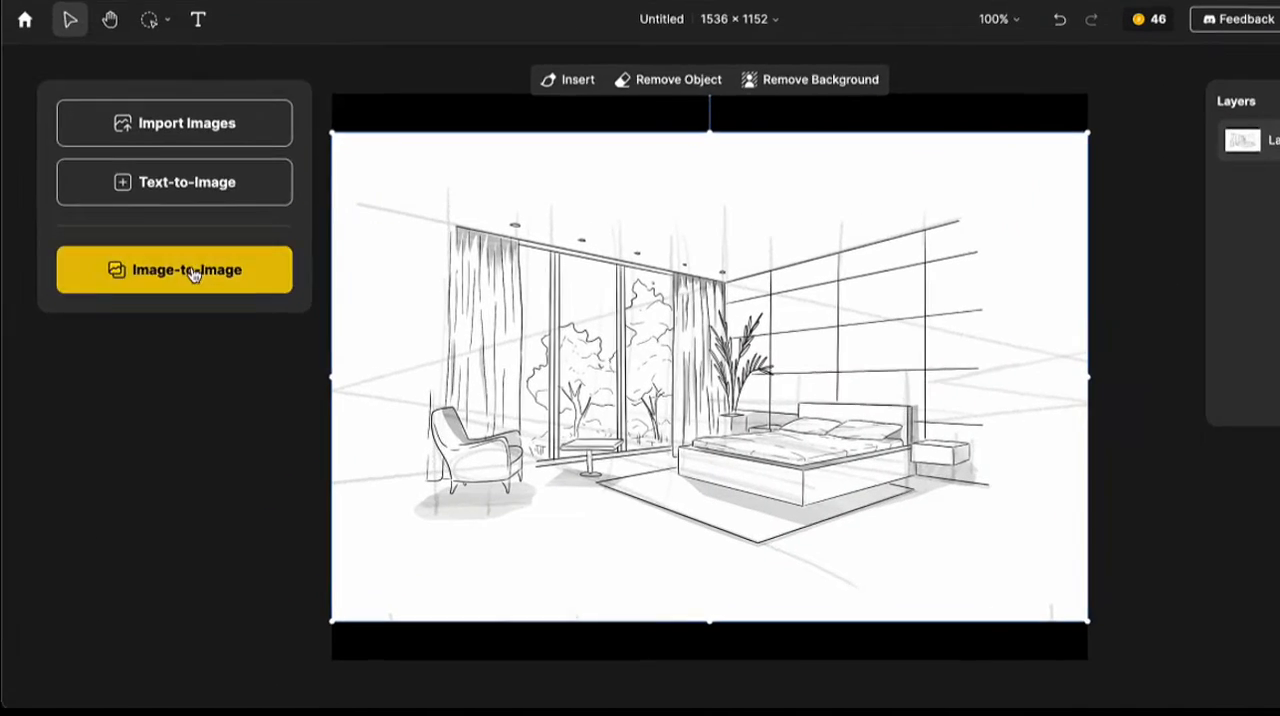
# Generate Realistic Image-to-Image renders of the bedroom sketch with the prompt "A modern hotel room".
pyautogui.click(180, 288)
pyautogui.hotkey('ctrl', 'a')
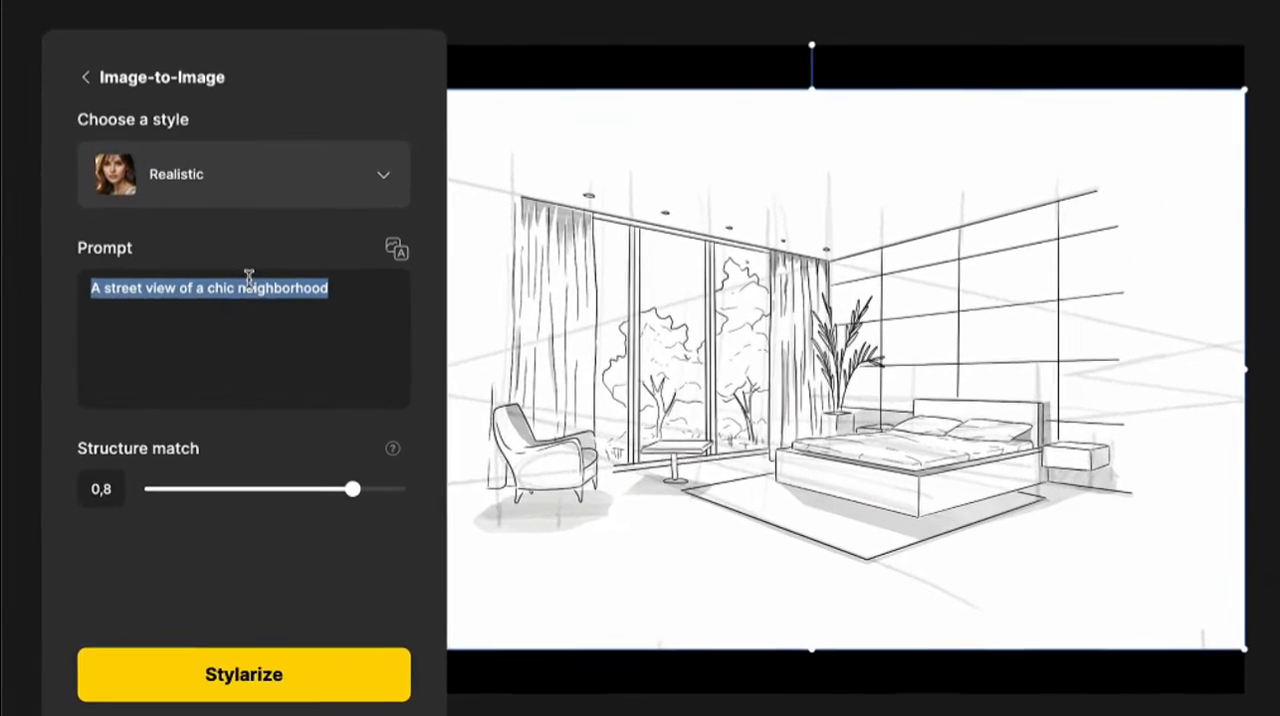
pyautogui.press('BackSpace')
pyautogui.write('A')
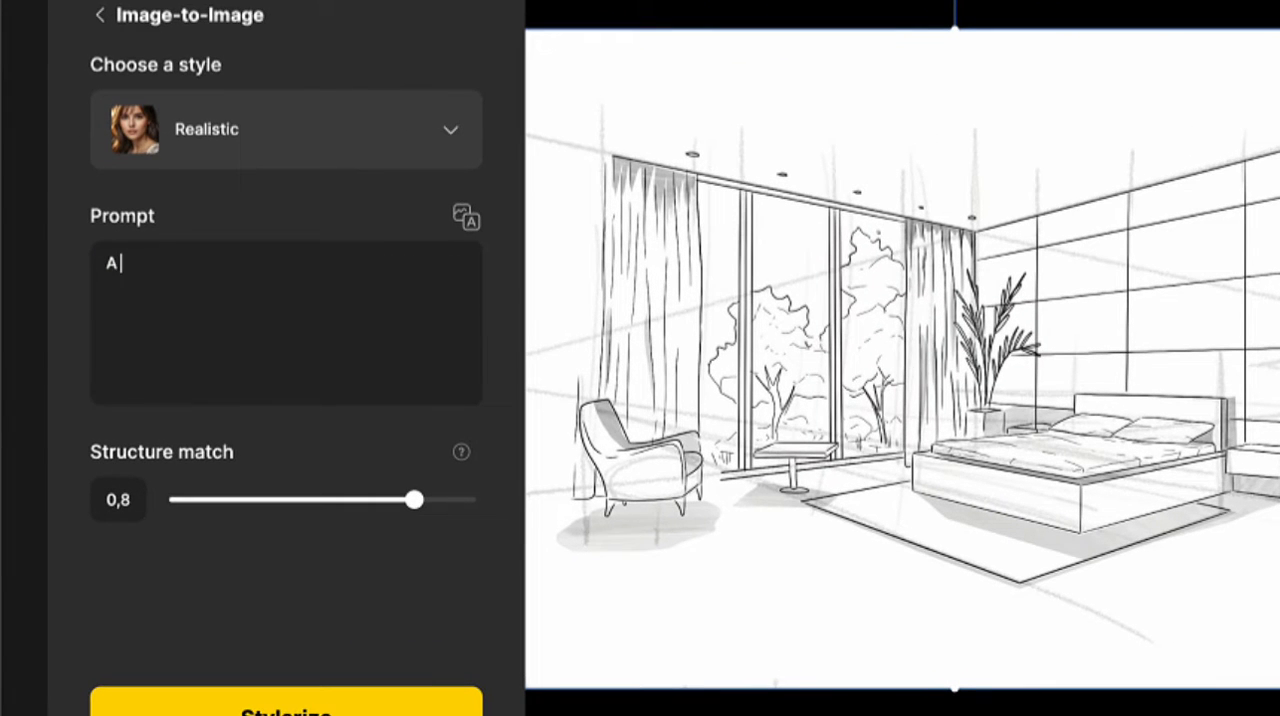
pyautogui.write(' modern hotel room')
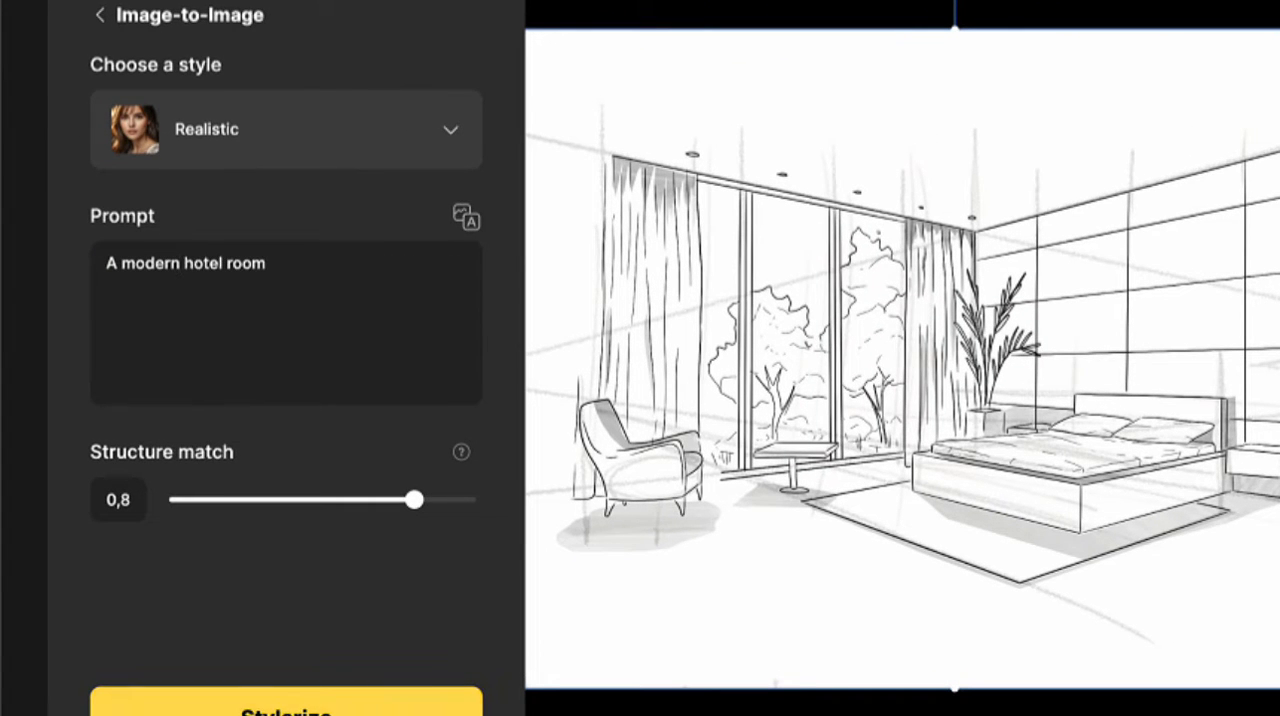
pyautogui.click(286, 706)
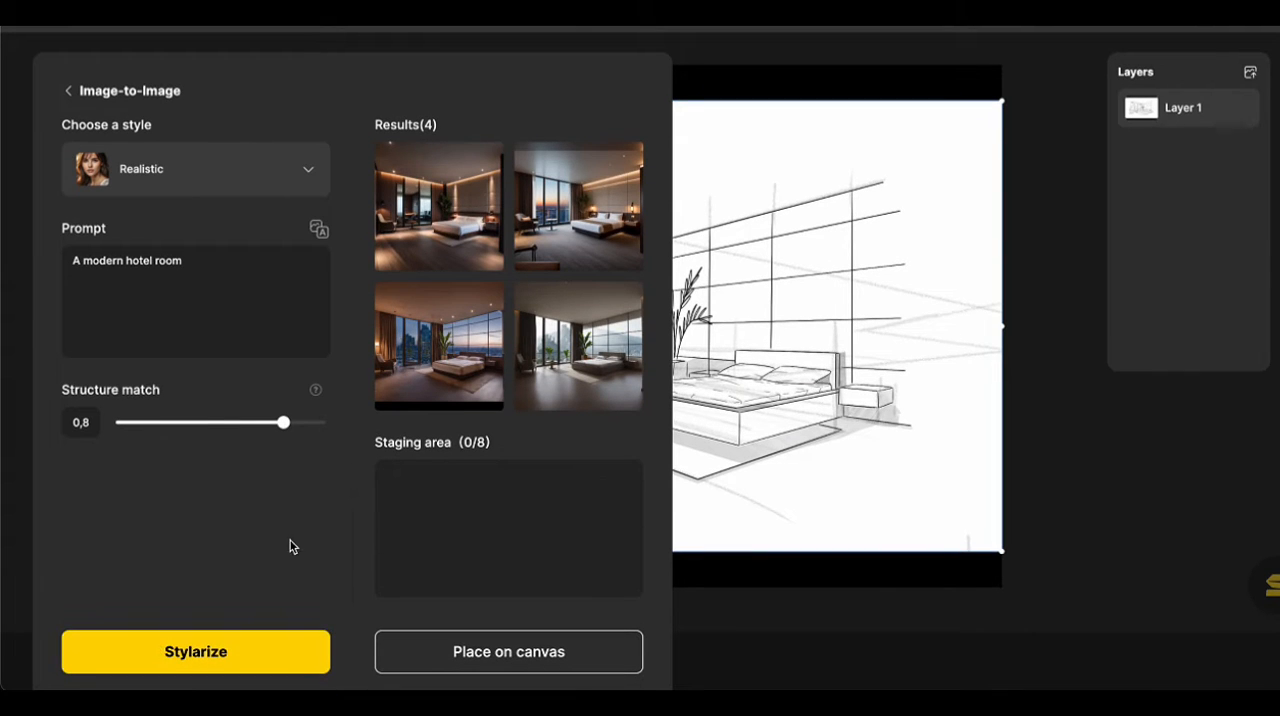
# Preview the Realistic hotel room renders and add the second one to the staging area.
pyautogui.moveTo(607, 355)
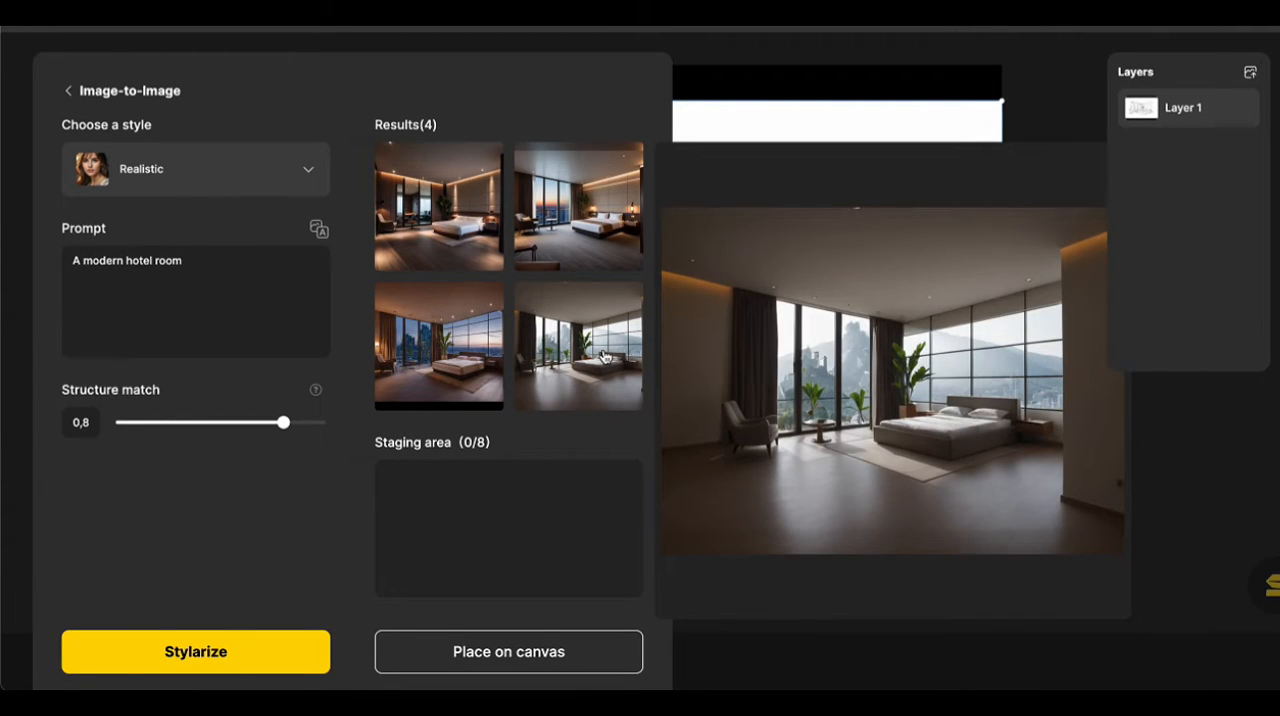
pyautogui.moveTo(578, 267)
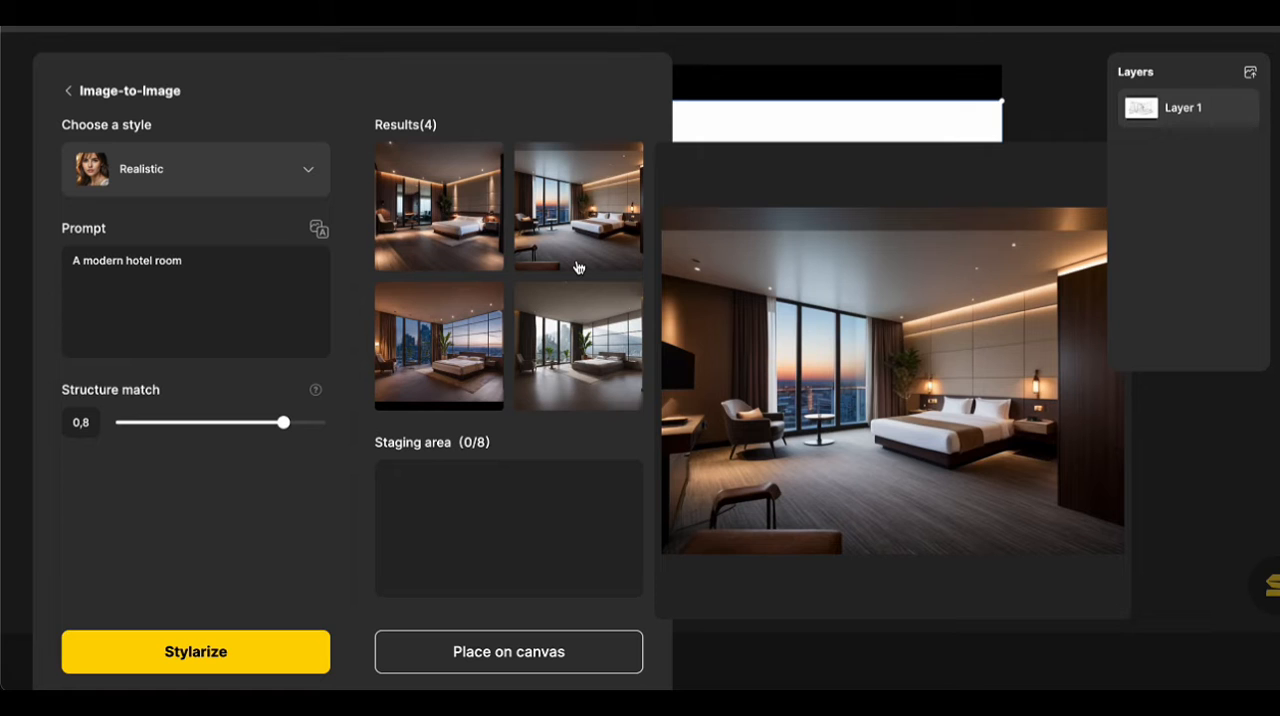
pyautogui.moveTo(446, 273)
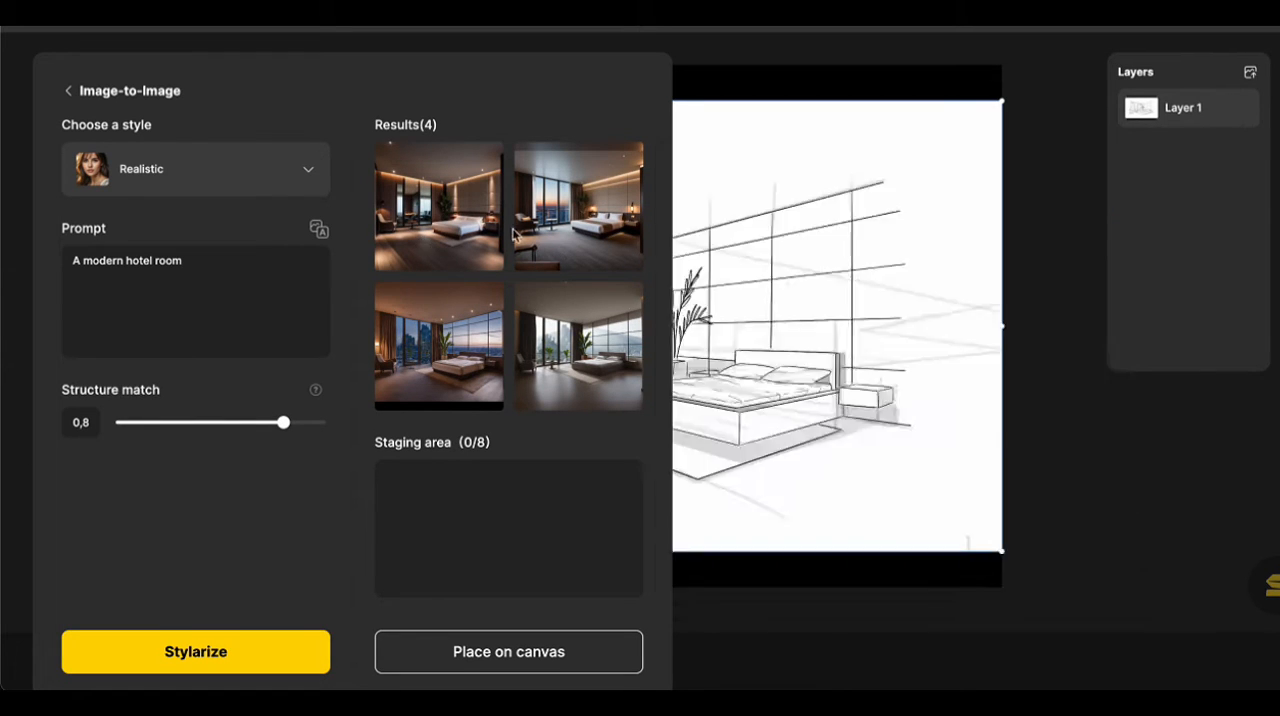
pyautogui.click(566, 226)
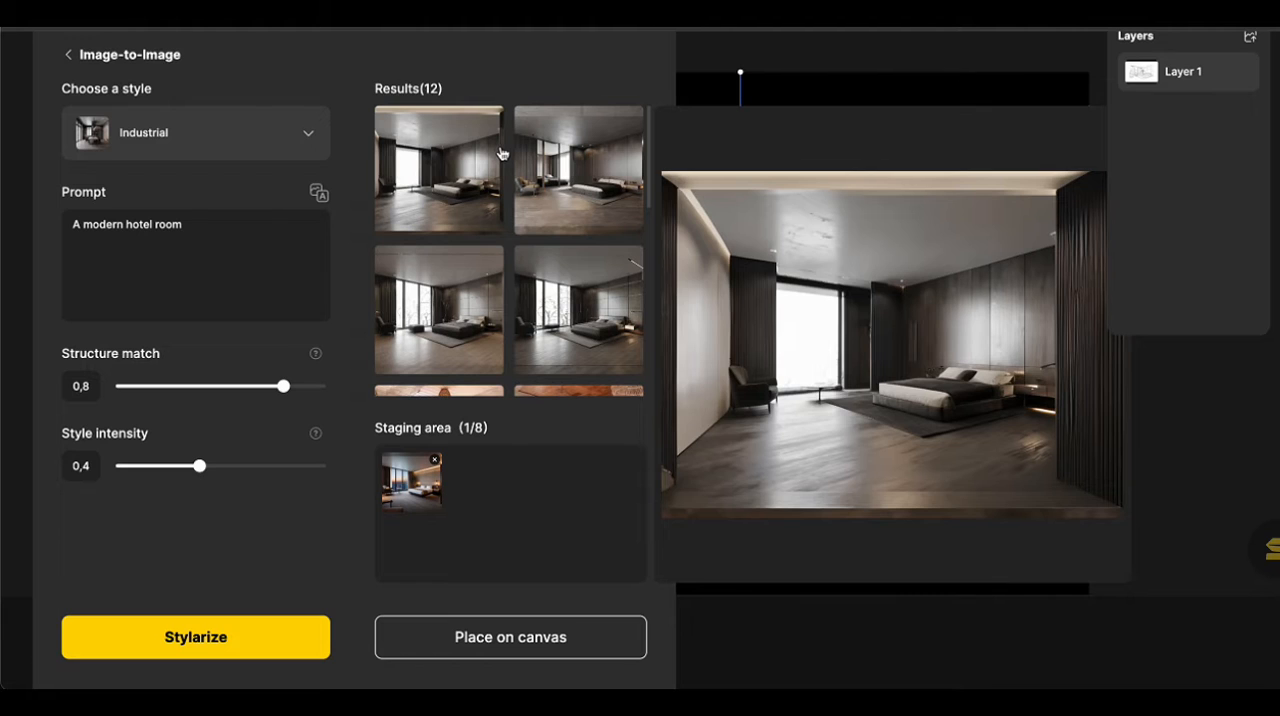
# Generate hotel room renders in the Creamy style and stage the second result.
pyautogui.click(230, 138)
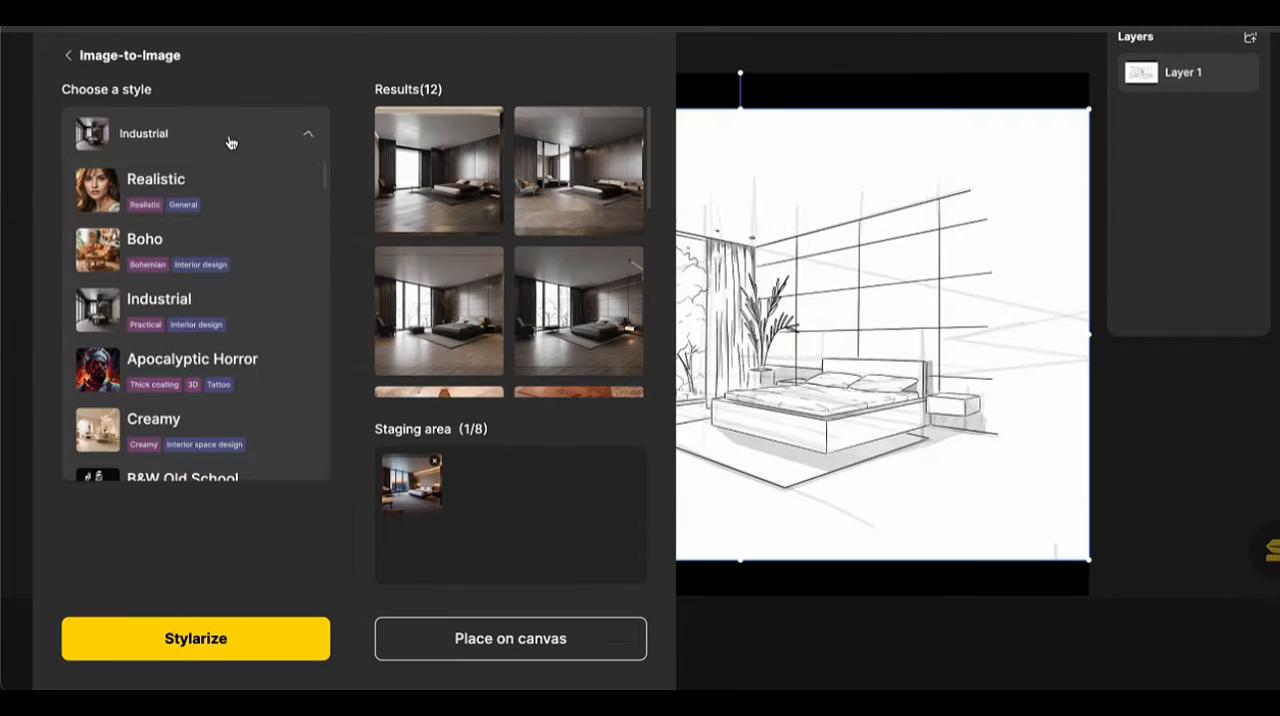
pyautogui.click(297, 447)
pyautogui.click(197, 638)
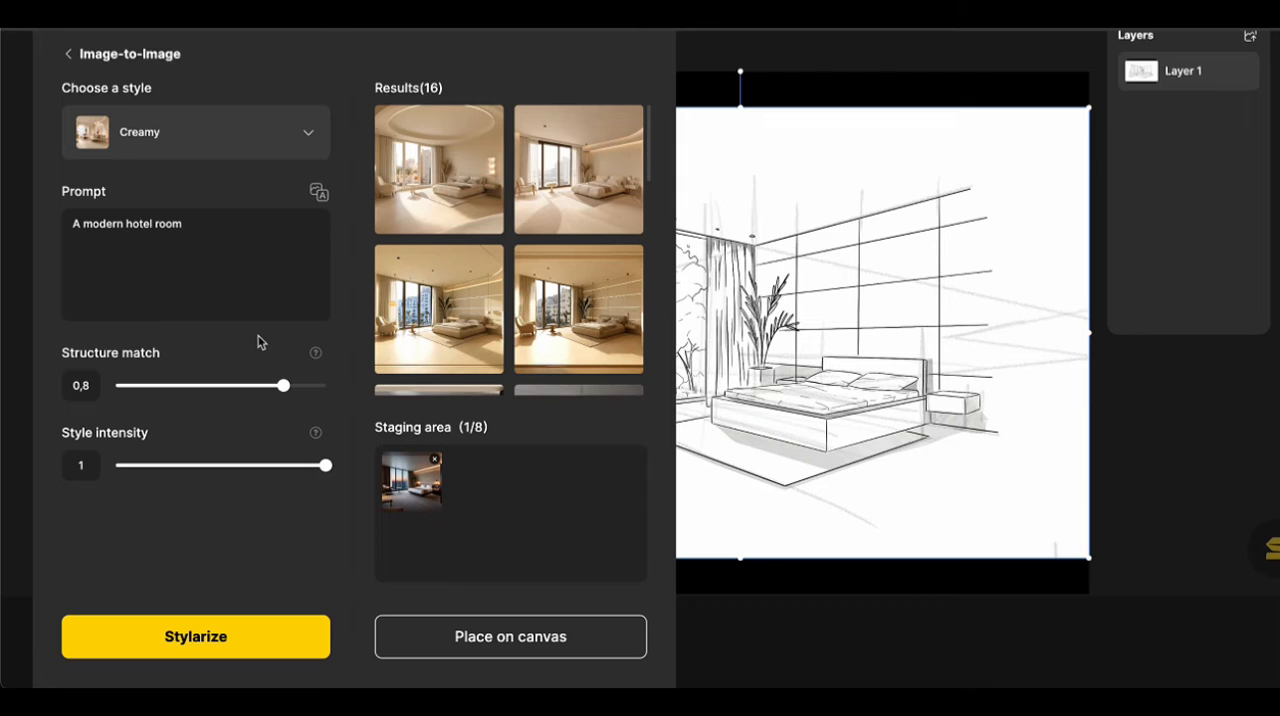
pyautogui.moveTo(552, 220)
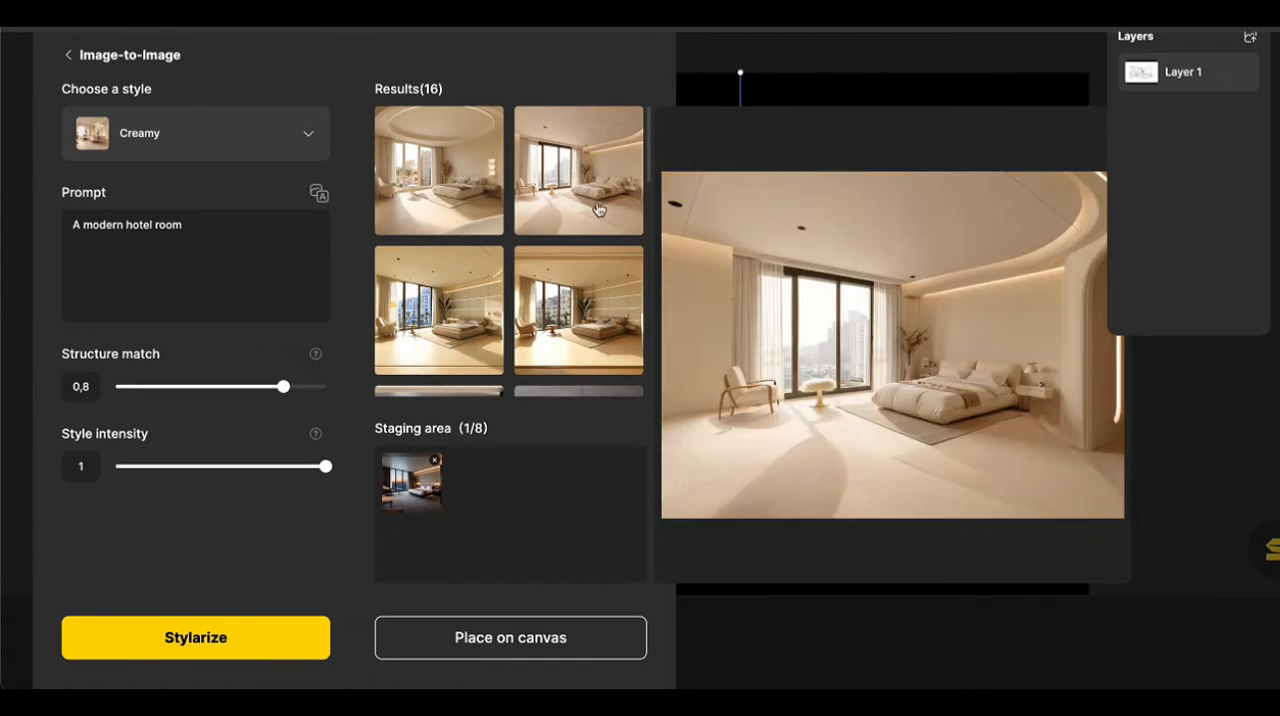
pyautogui.click(598, 208)
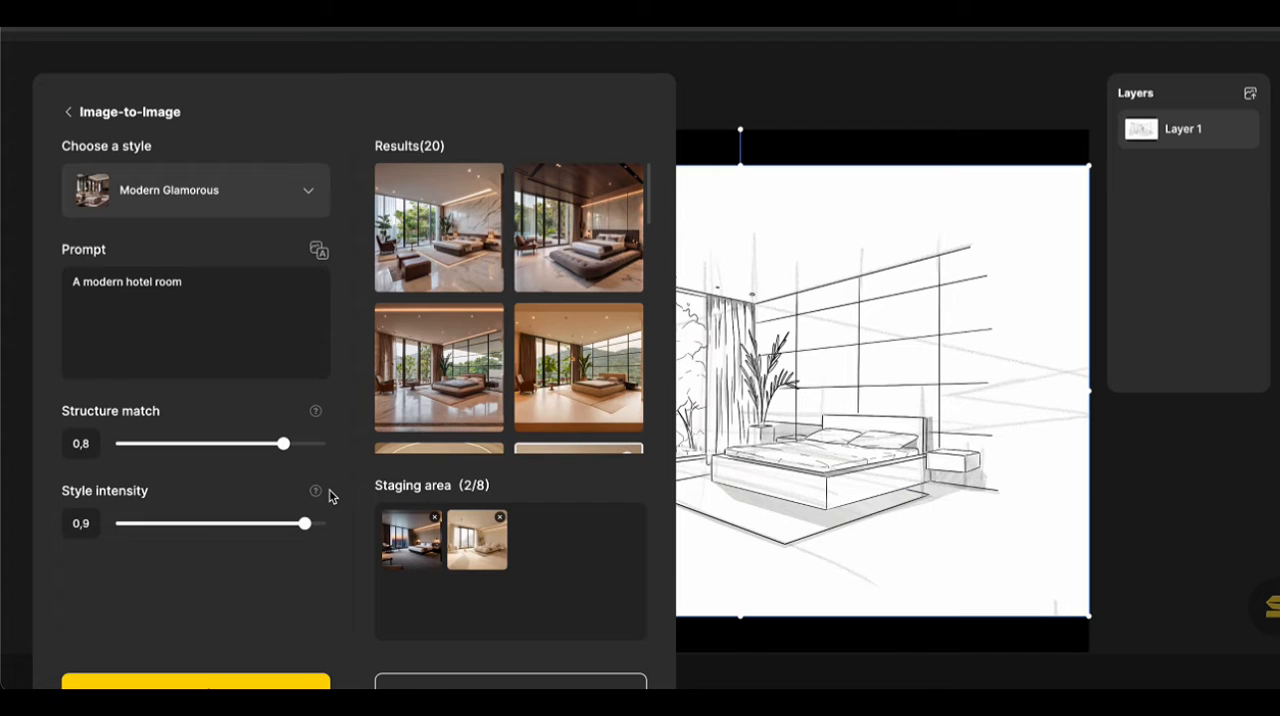
# Preview the Modern Glamorous renders of the hotel room.
pyautogui.moveTo(490, 241)
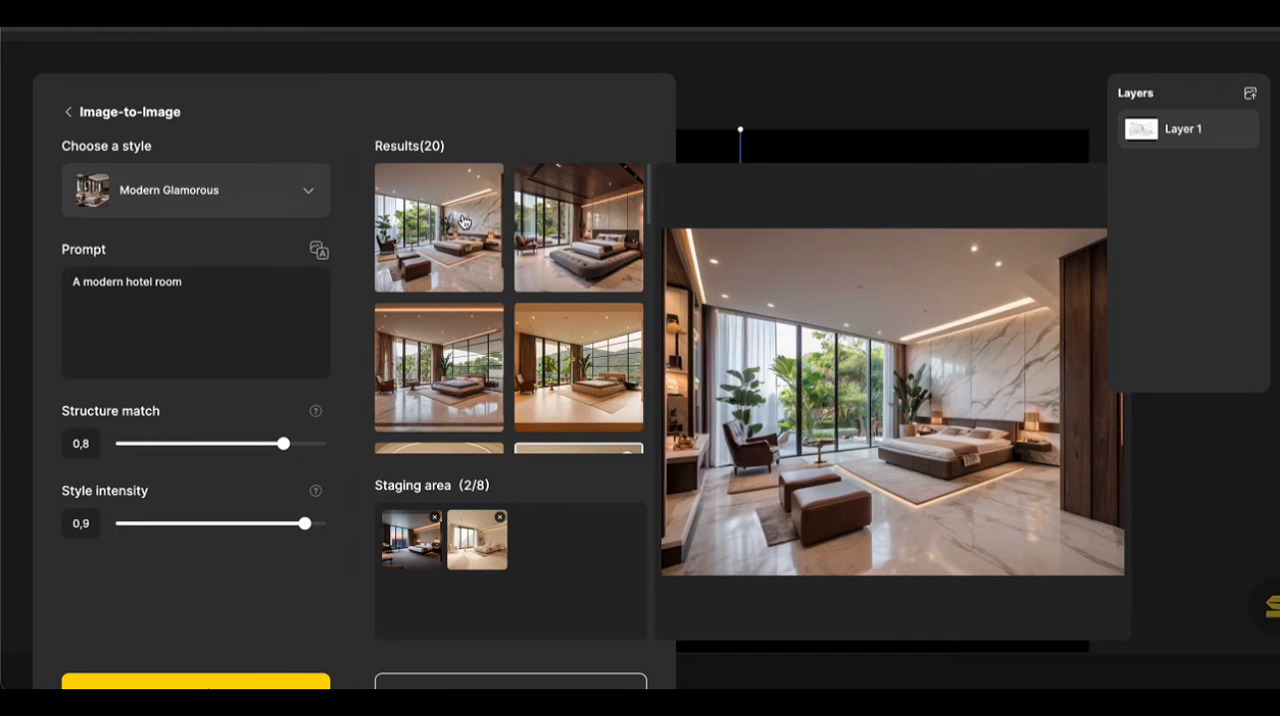
pyautogui.moveTo(557, 219)
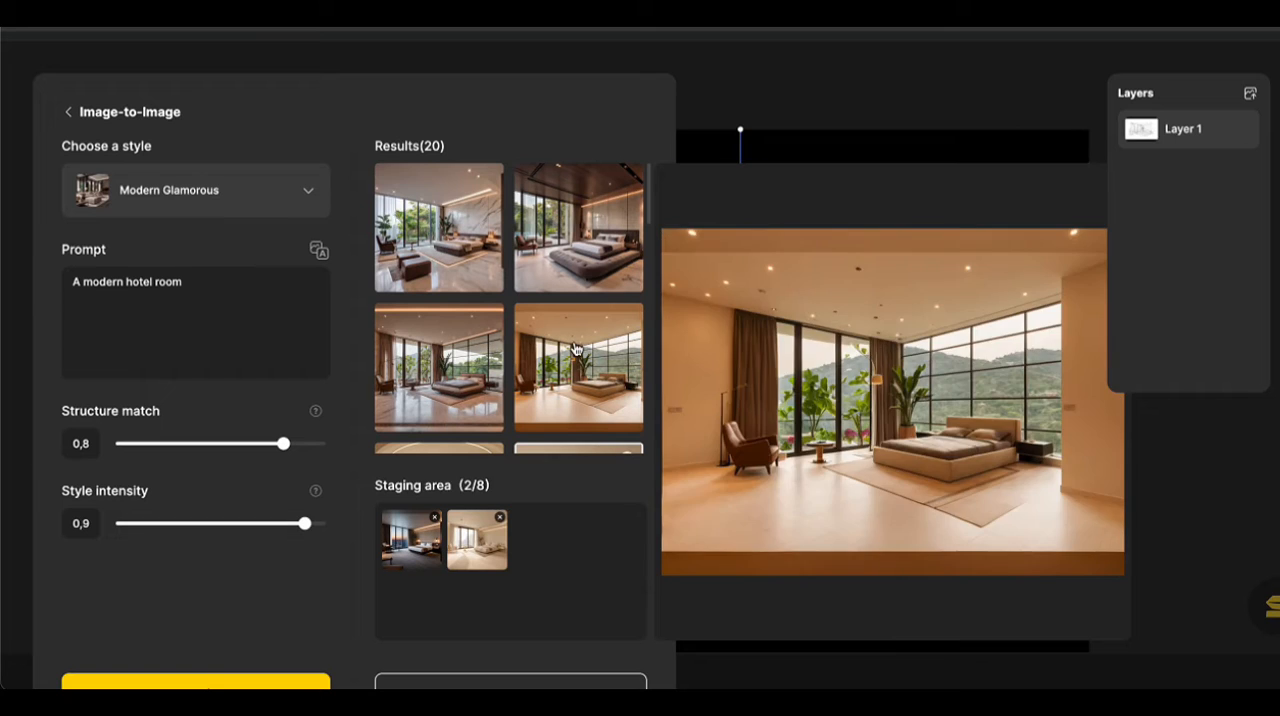
pyautogui.moveTo(440, 346)
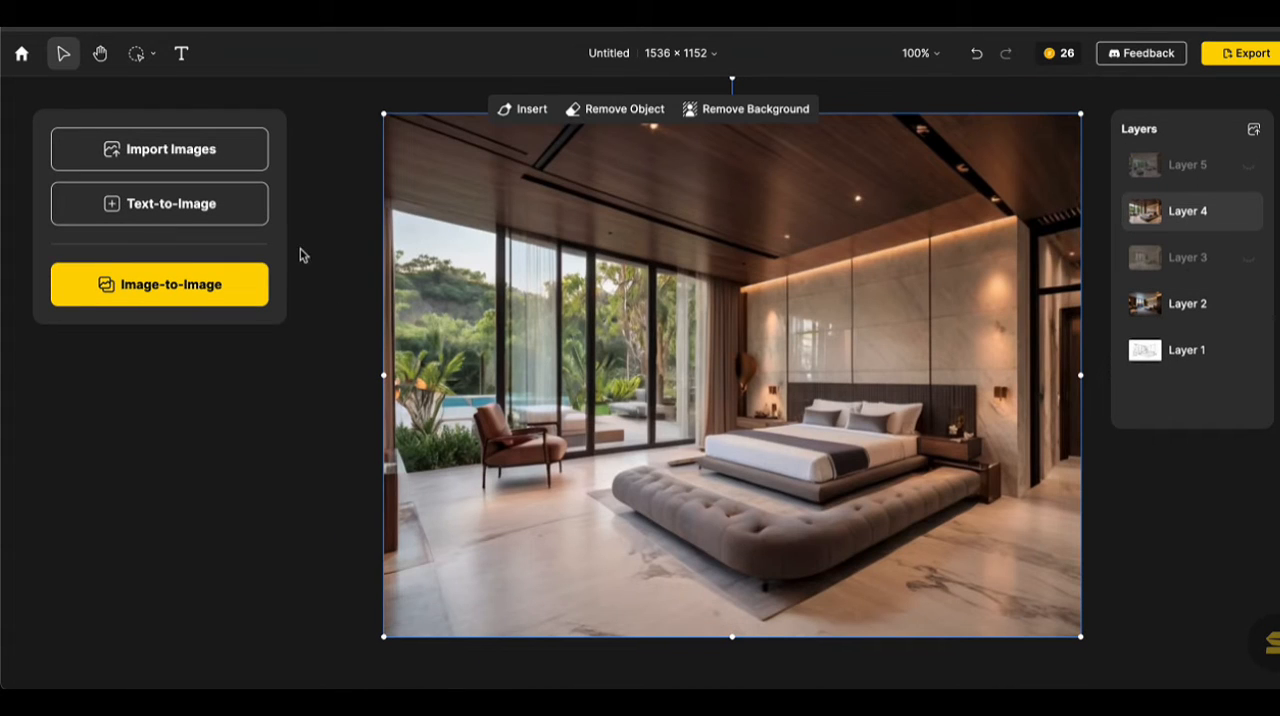
# Generate Realistic Text-to-Image results with the prompt "a plant in a modern planter".
pyautogui.click(220, 200)
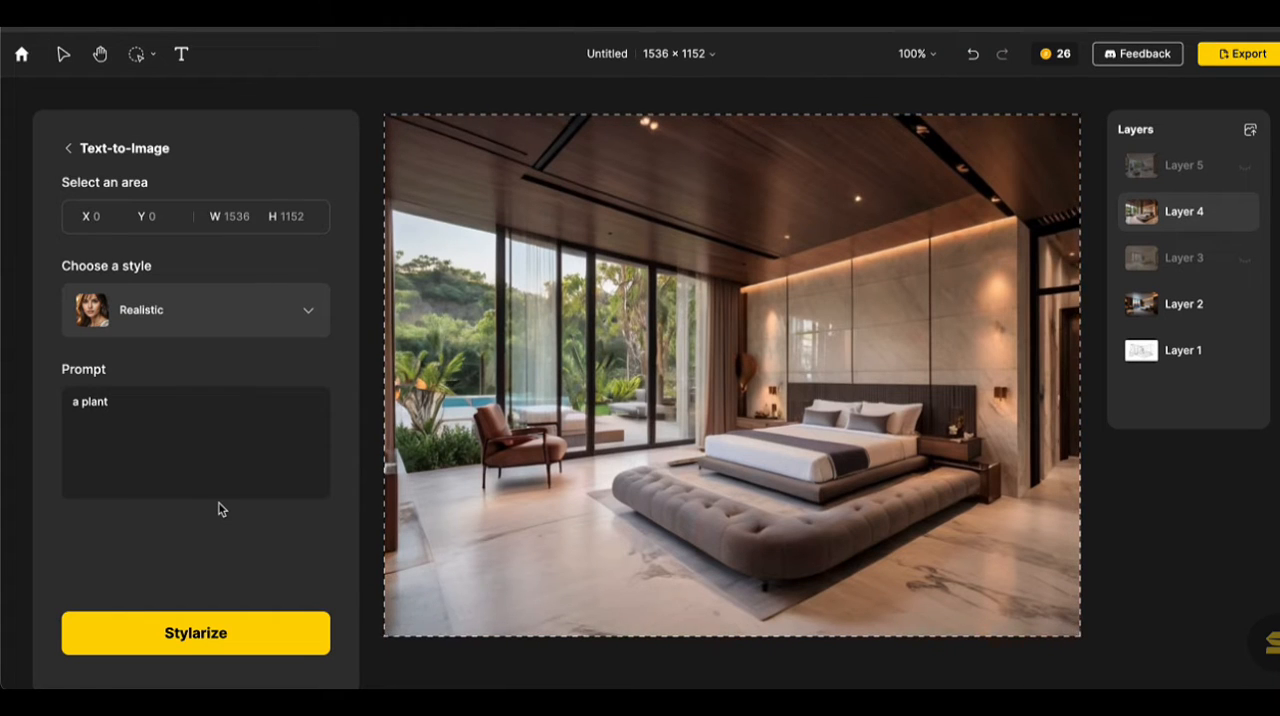
pyautogui.click(169, 445)
pyautogui.write('on')
pyautogui.press('BackSpace')
pyautogui.press('BackSpace')
pyautogui.write('in')
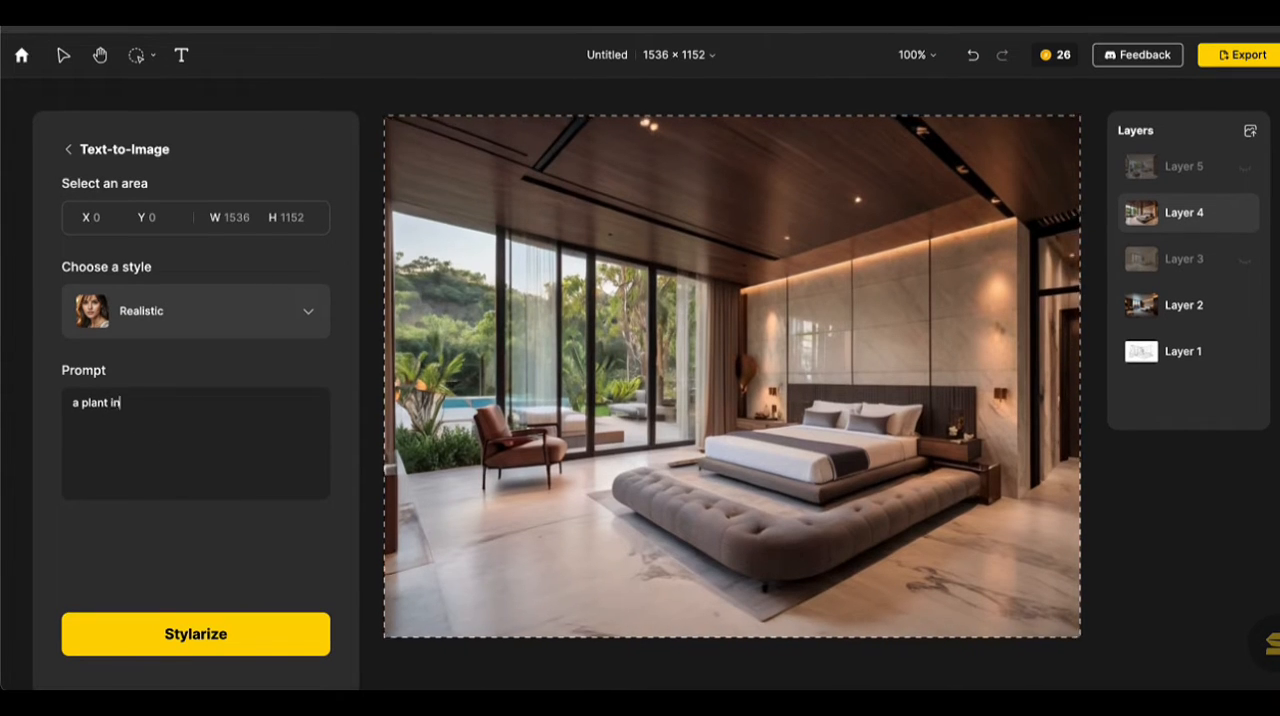
pyautogui.write(' a modern planter')
pyautogui.click(265, 630)
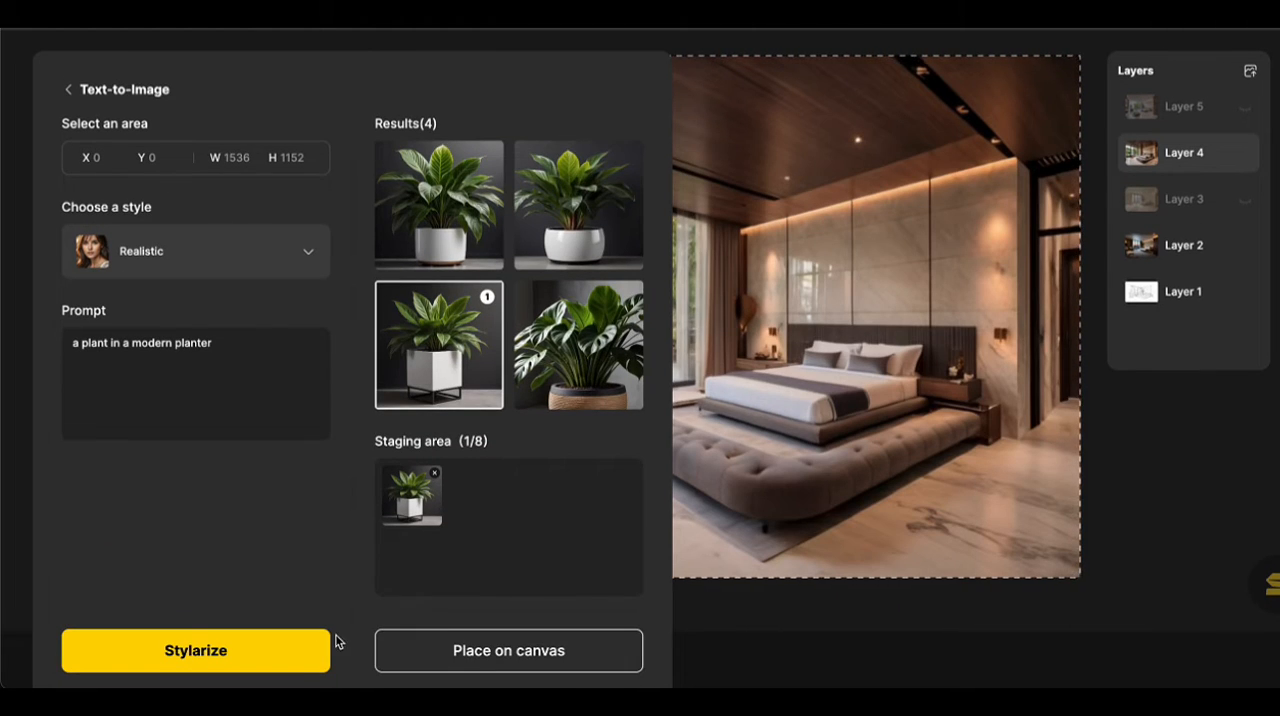
# Place the staged image of the plant in the square white planter on the canvas and remove its background.
pyautogui.click(457, 652)
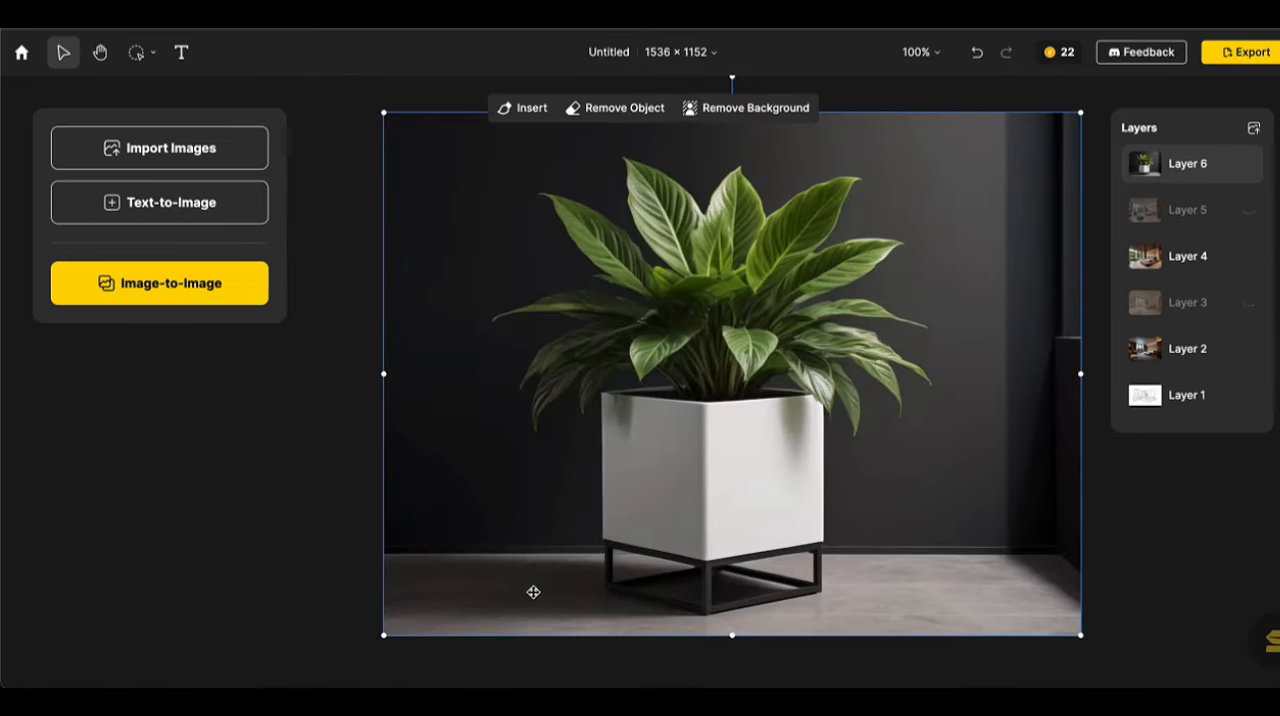
pyautogui.click(773, 112)
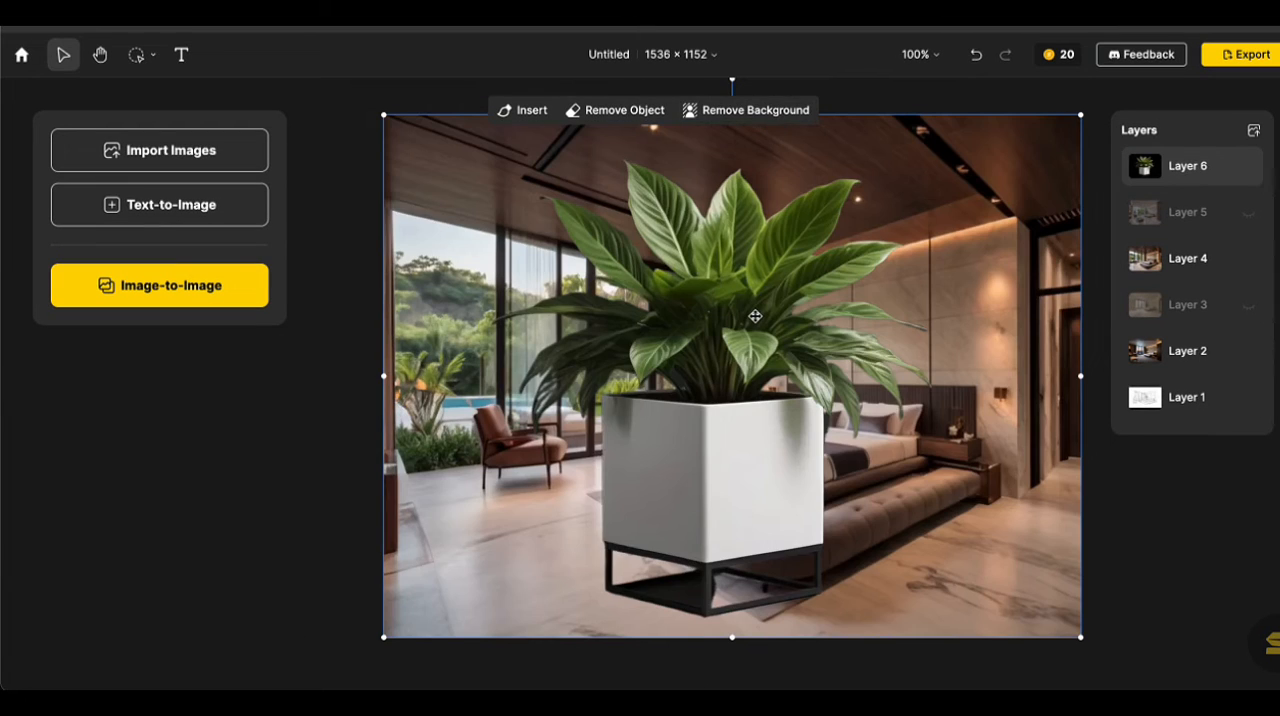
# Scale down the potted plant and position it on the floor beside the brown armchair, by the window.
pyautogui.moveTo(751, 311); pyautogui.dragTo(693, 315)
pyautogui.moveTo(1032, 128); pyautogui.dragTo(609, 440)
pyautogui.moveTo(489, 537); pyautogui.dragTo(583, 465)
pyautogui.moveTo(697, 367); pyautogui.dragTo(599, 407)
pyautogui.moveTo(520, 509); pyautogui.dragTo(447, 449)
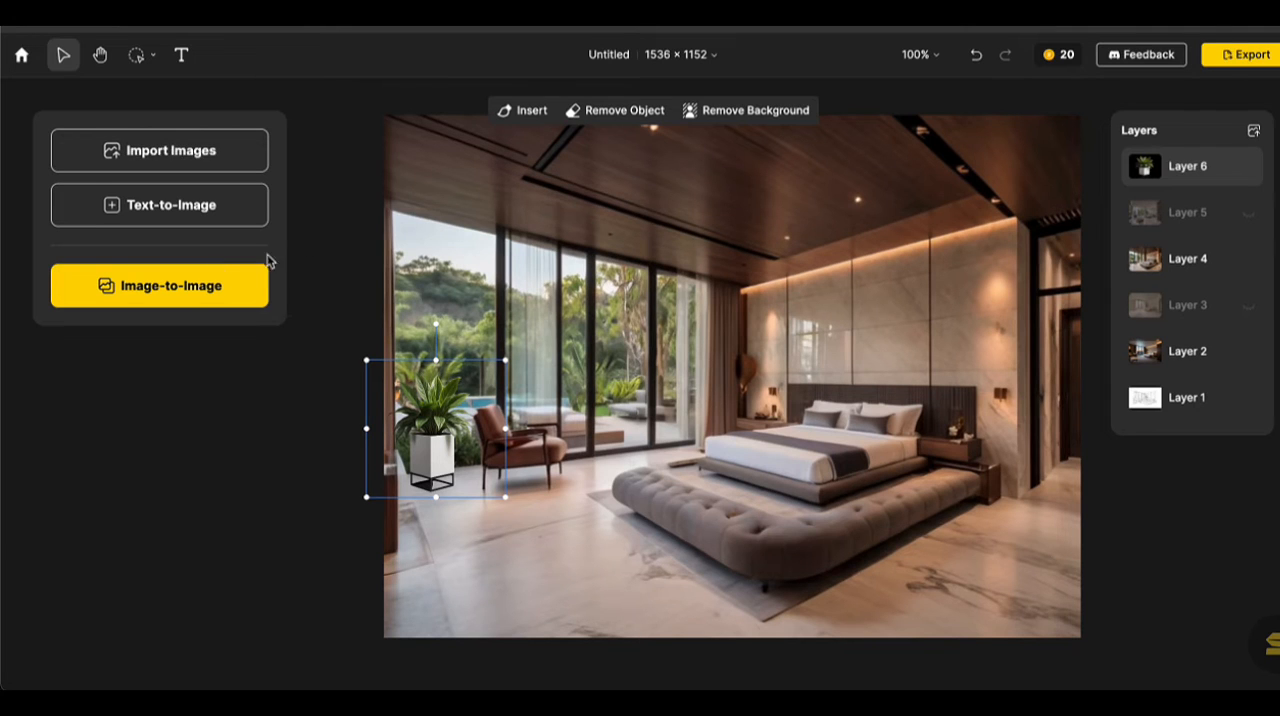
# Restyle the room with the plant using Modern Glamorous Image-to-Image, and place the third and second results on the canvas.
pyautogui.click(238, 284)
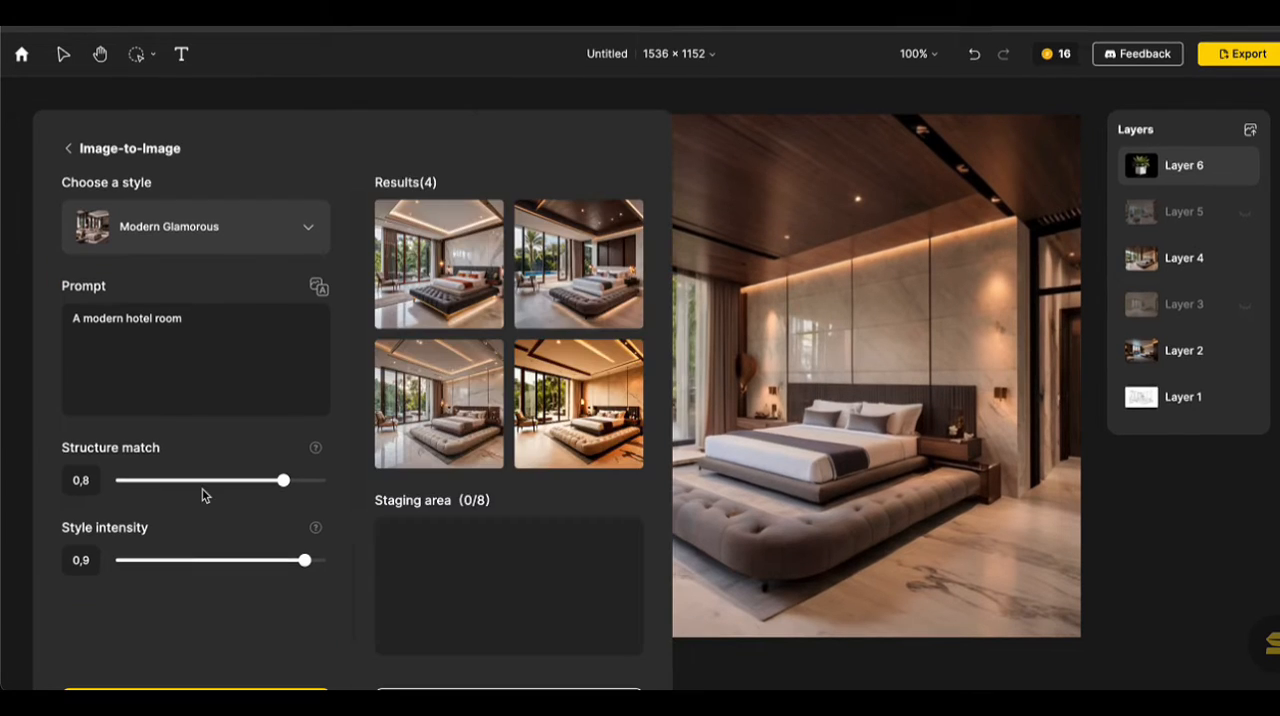
pyautogui.moveTo(601, 297)
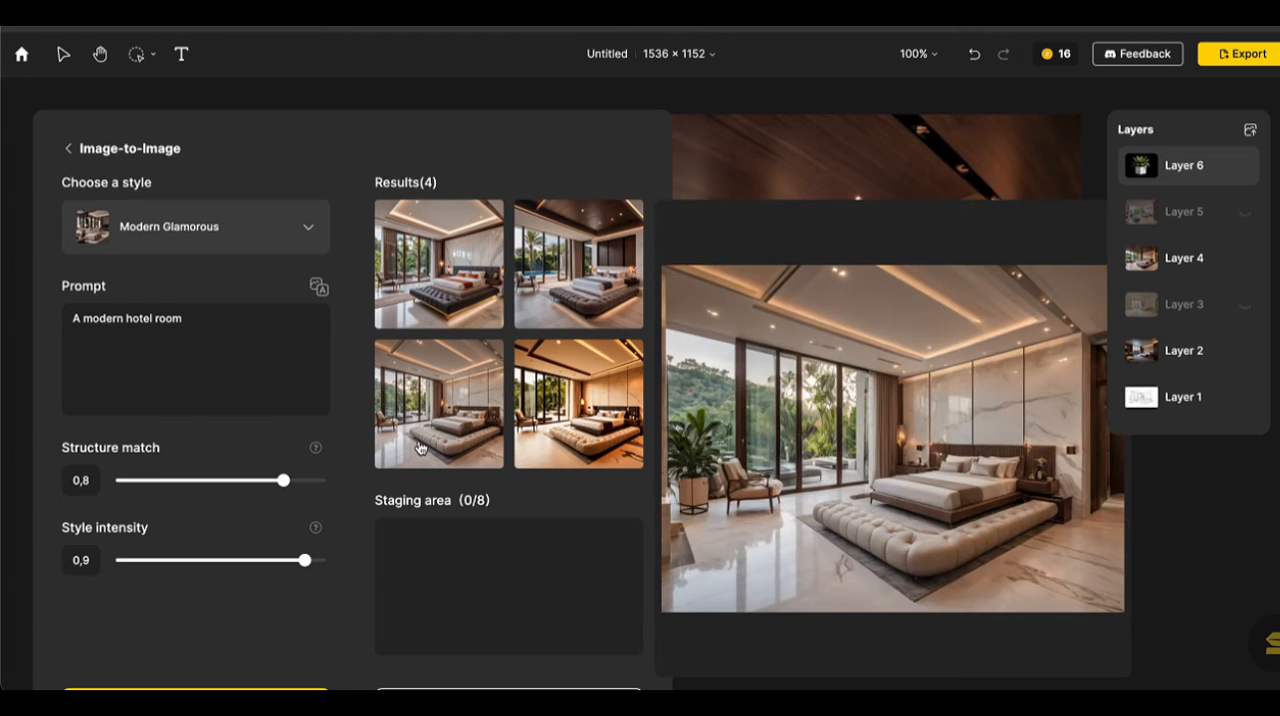
pyautogui.click(420, 447)
pyautogui.click(583, 309)
pyautogui.scroll(-1, 477, 658)
pyautogui.click(486, 662)
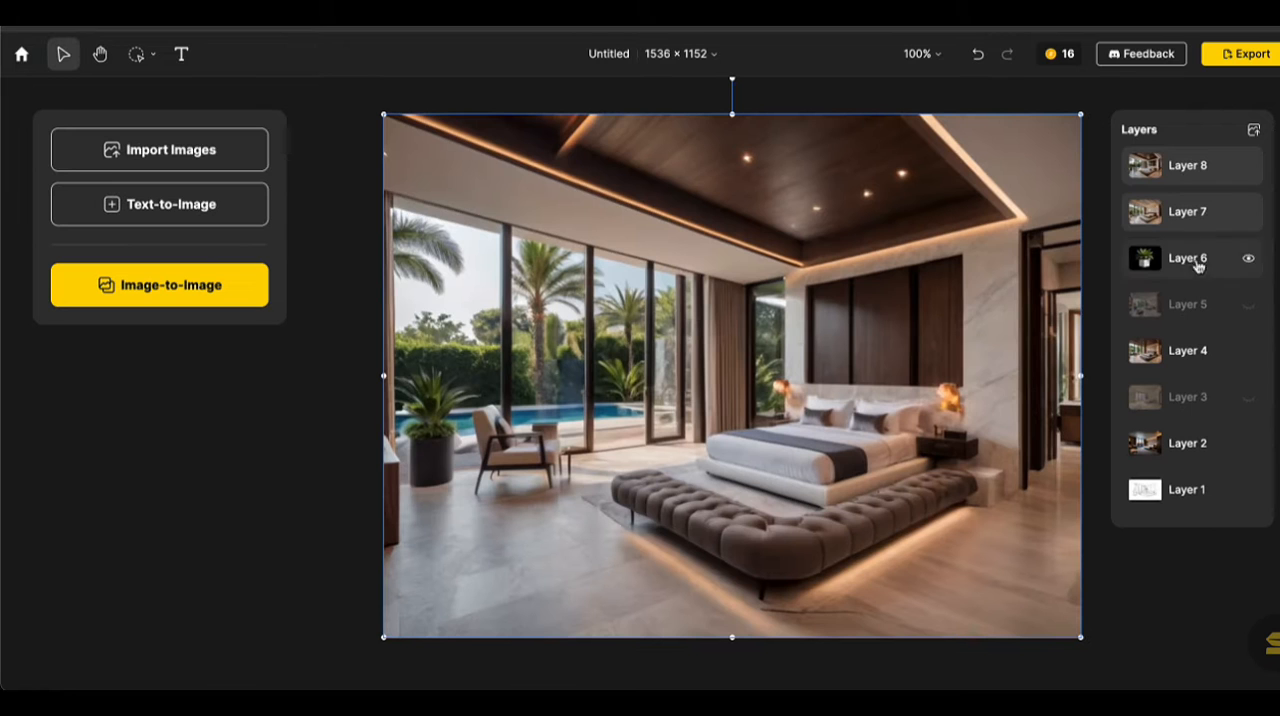
# Hide Layer 7 and toggle Layer 8's visibility to compare the new render with the plant composite beneath.
pyautogui.click(1247, 212)
pyautogui.click(1249, 167)
pyautogui.click(1249, 167)
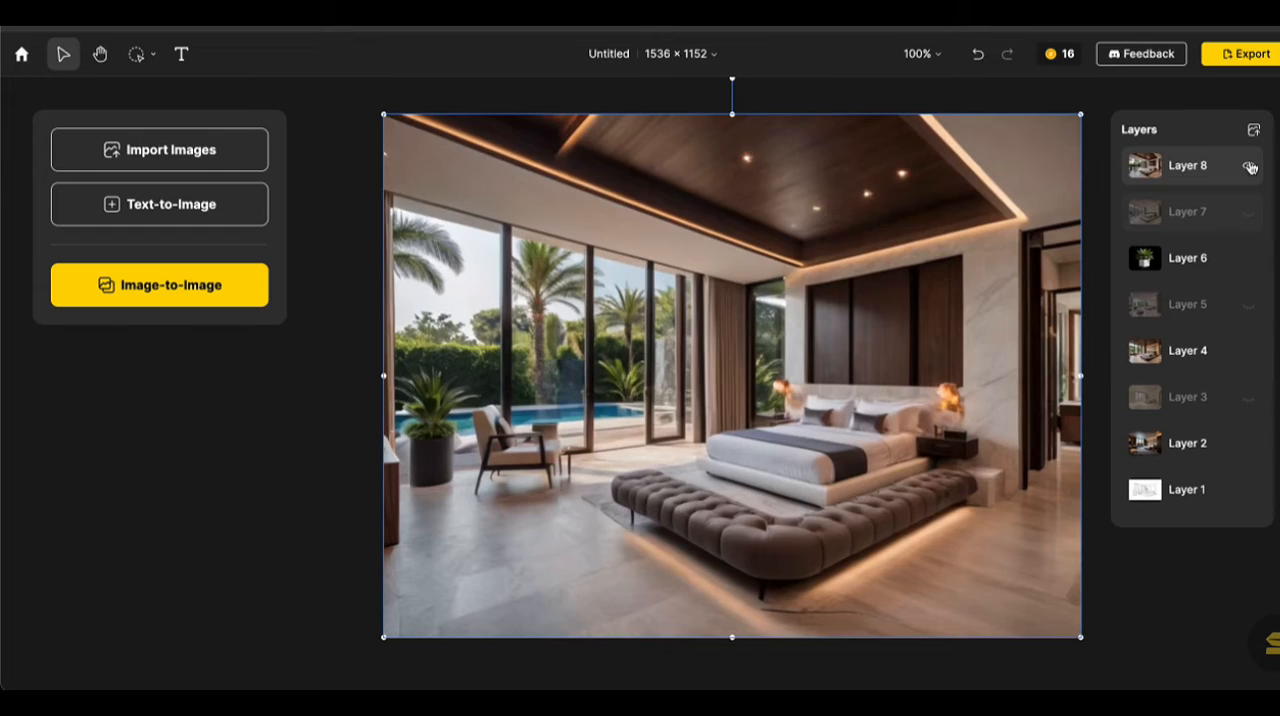
pyautogui.click(1249, 167)
pyautogui.click(1249, 167)
pyautogui.click(1249, 167)
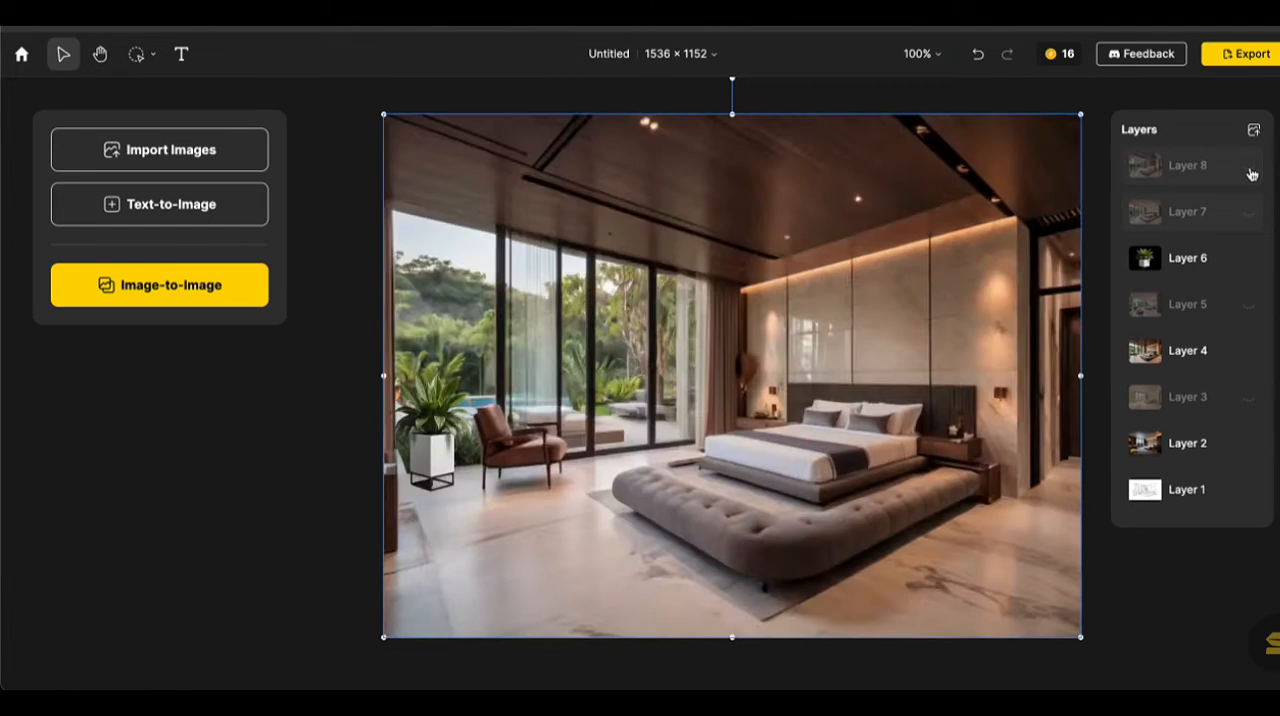
pyautogui.click(1249, 167)
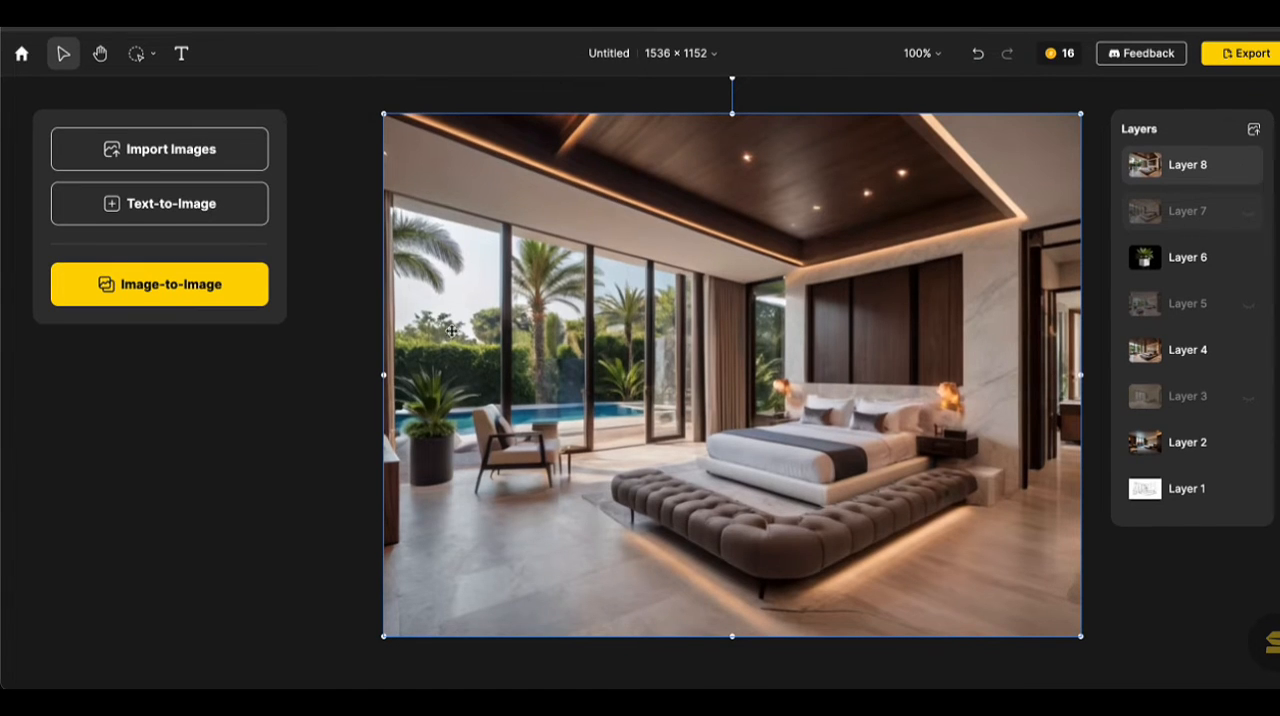
# Brush over the tufted bench around the foot of the bed on Layer 8 and erase it with Remove Object.
pyautogui.click(691, 101)
pyautogui.click(904, 204)
pyautogui.click(615, 108)
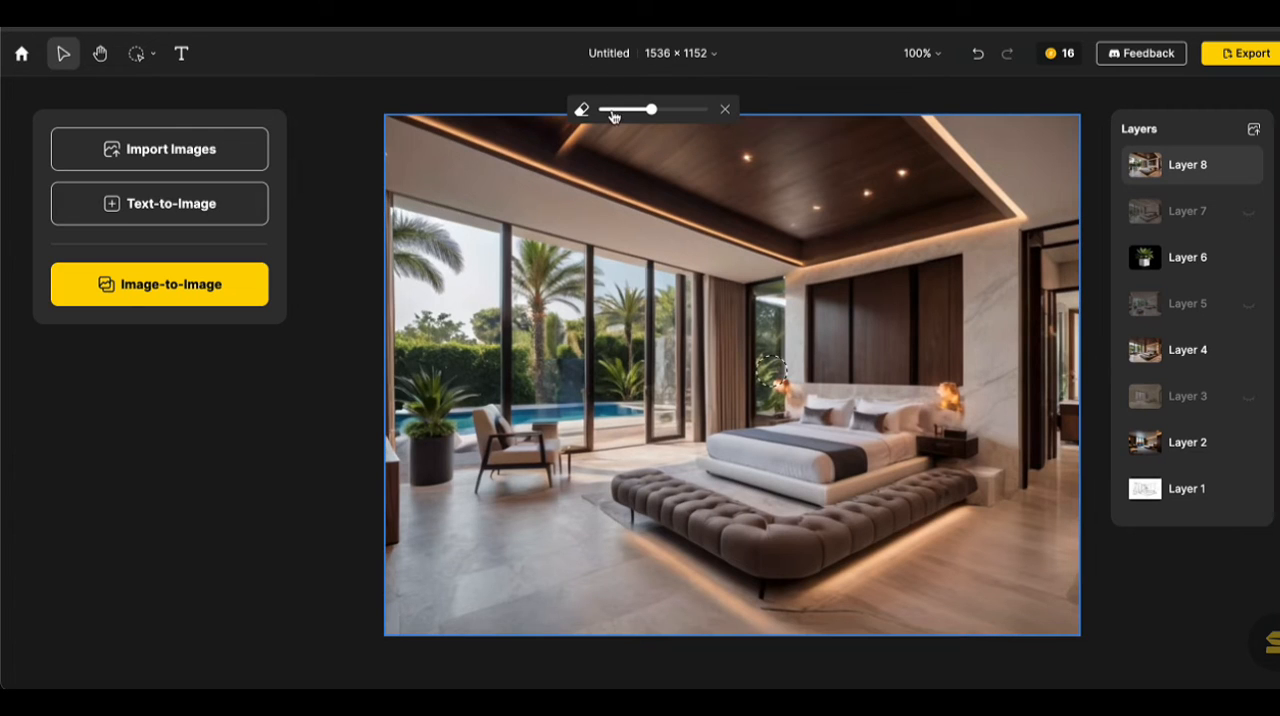
pyautogui.moveTo(610, 490)
pyautogui.mouseDown()
pyautogui.moveTo(740, 505)
pyautogui.moveTo(618, 500)
pyautogui.mouseUp()
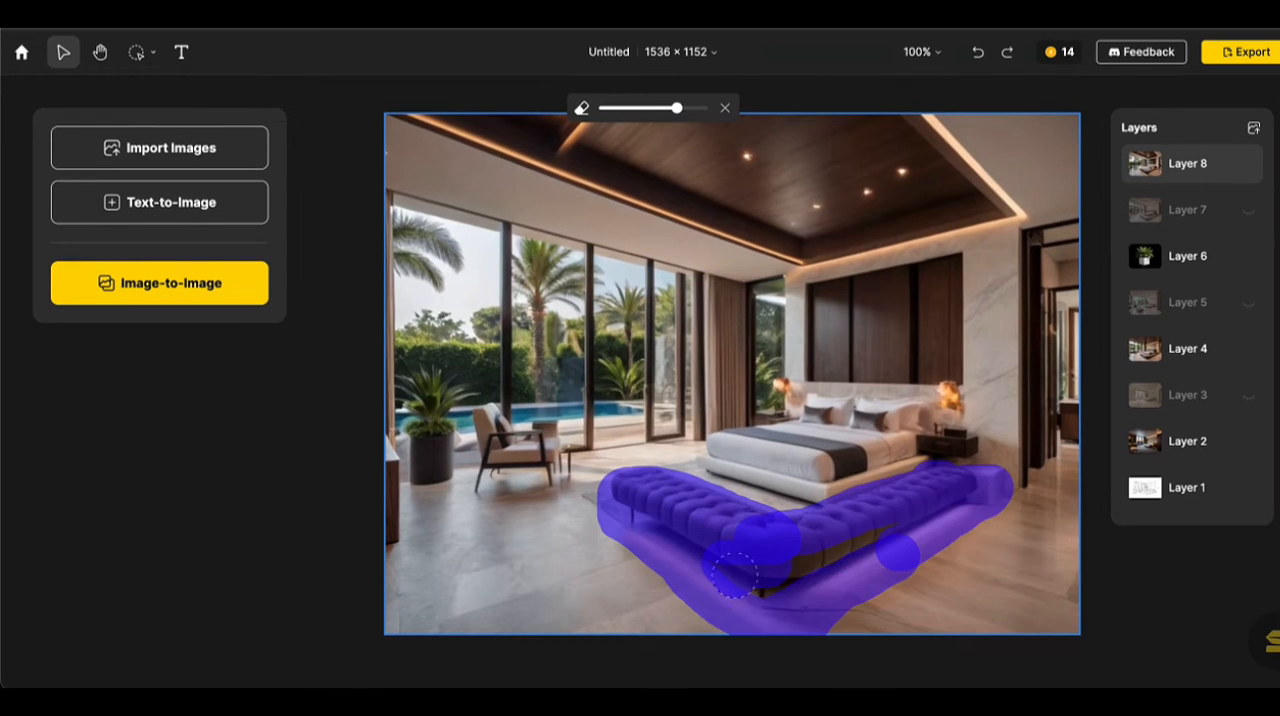
pyautogui.moveTo(880, 580)
pyautogui.mouseDown()
pyautogui.moveTo(888, 558)
pyautogui.moveTo(781, 543)
pyautogui.moveTo(680, 495)
pyautogui.moveTo(582, 505)
pyautogui.mouseUp()
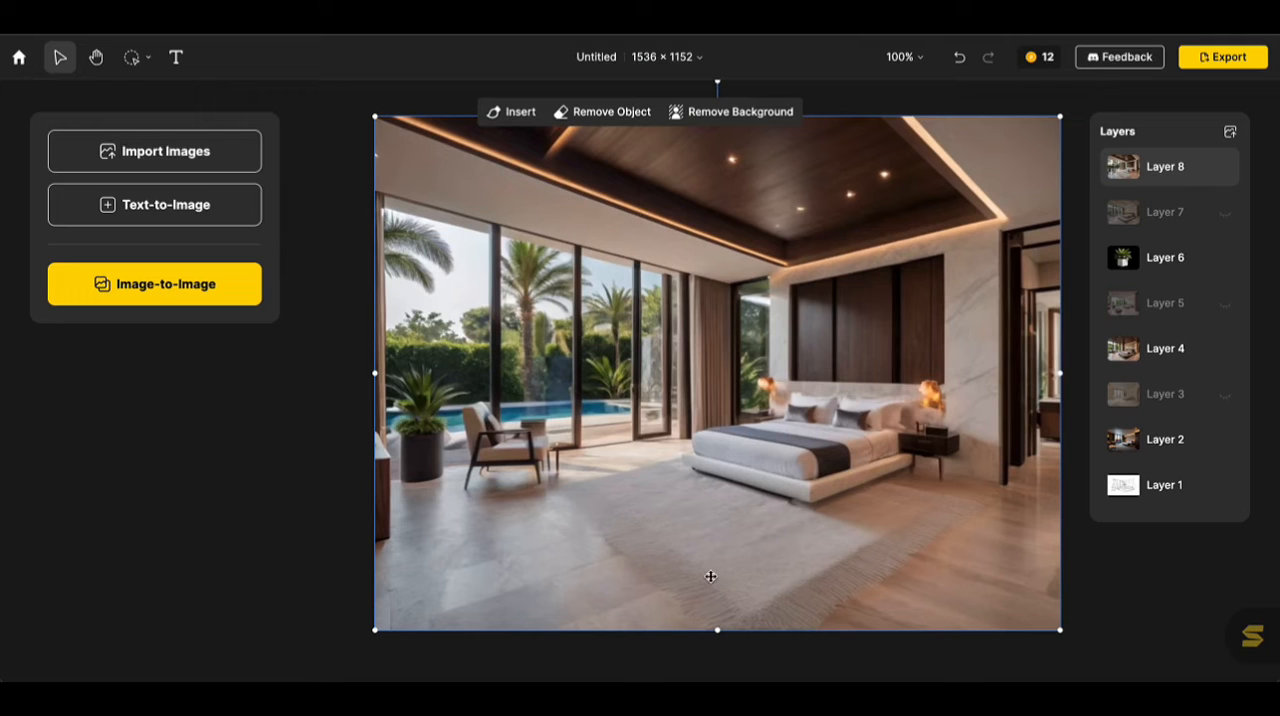
# Open the layer actions for Layer 8, including saving it as an image.
pyautogui.rightClick(1145, 172)
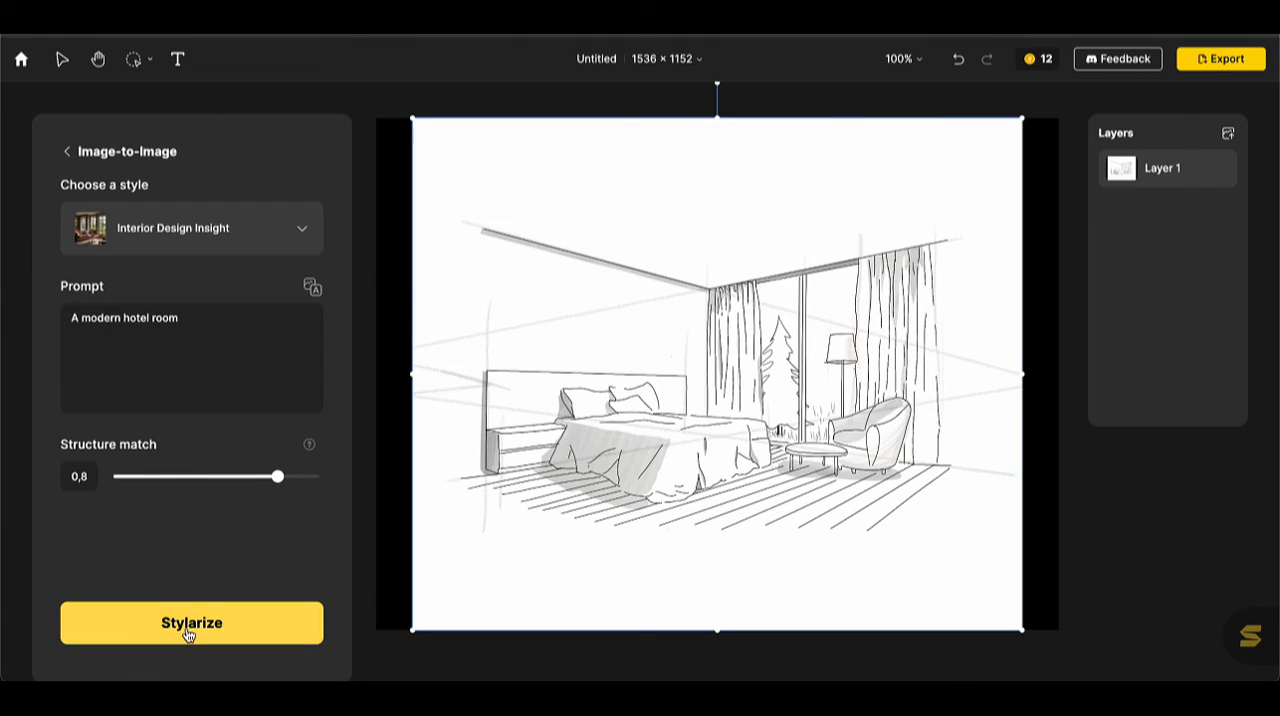
# Render the hotel room sketch in the Interior Design Insight style with prompt "A modern hotel room" and structure match 0.8, and stage the first result.
pyautogui.click(187, 634)
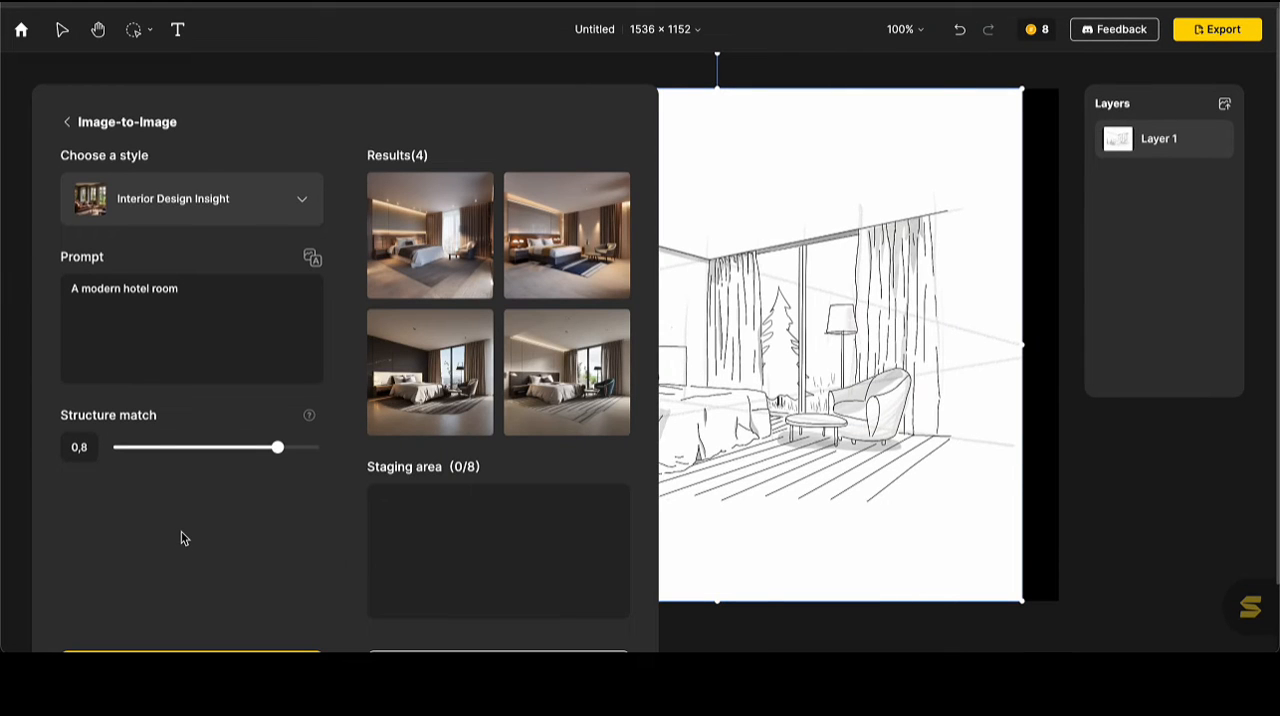
pyautogui.moveTo(600, 401)
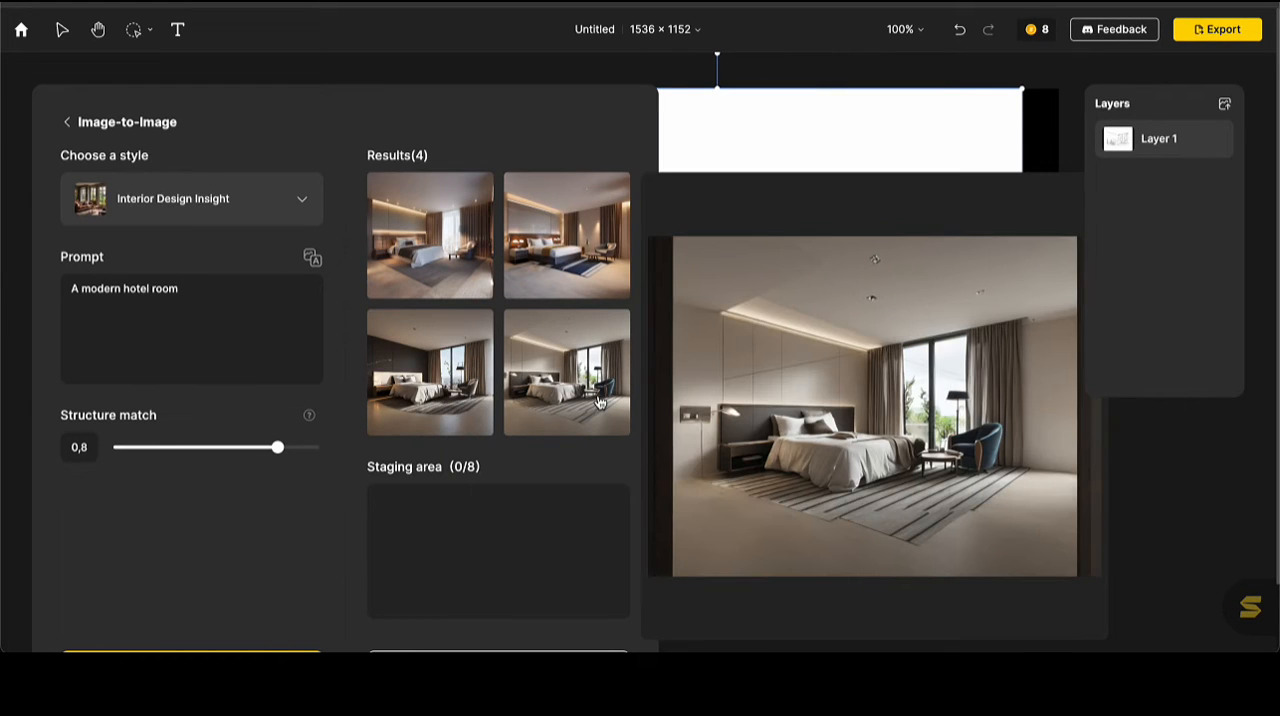
pyautogui.moveTo(408, 234)
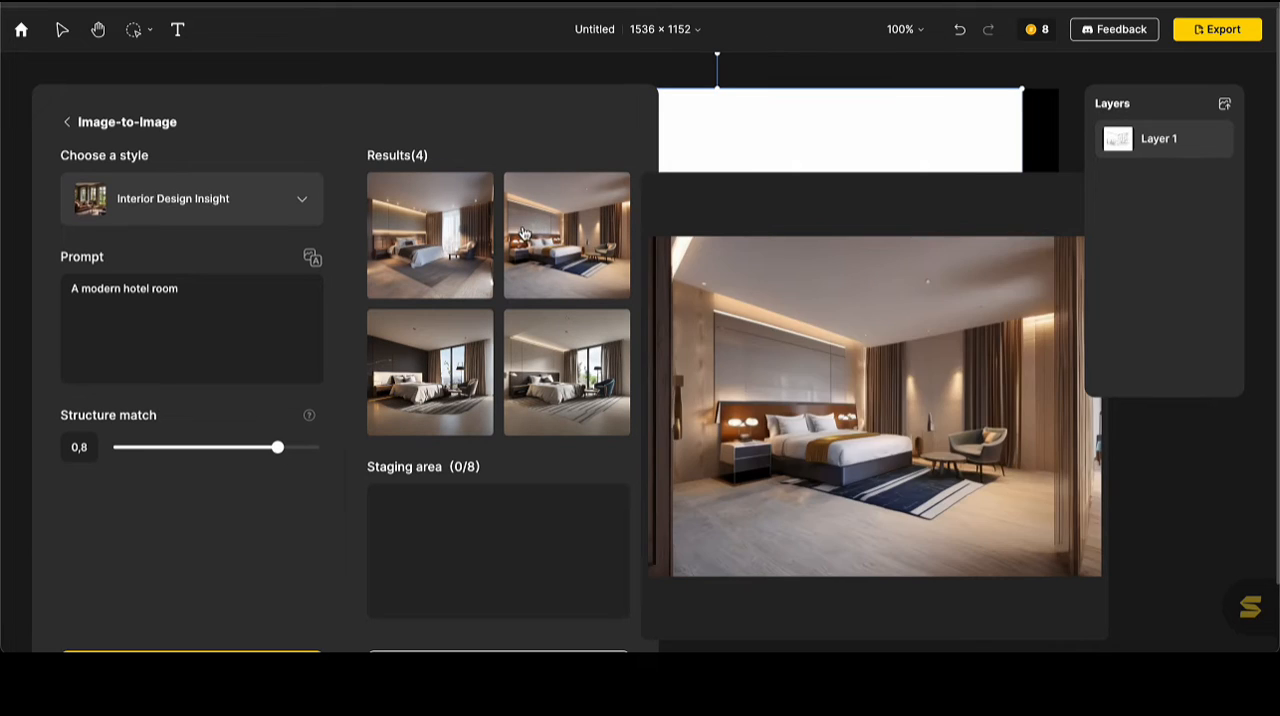
pyautogui.click(460, 228)
# Review the Pleasantly Warm results, stage the first and fourth ones, and place the staged renders on the canvas above the sketch.
pyautogui.moveTo(456, 390)
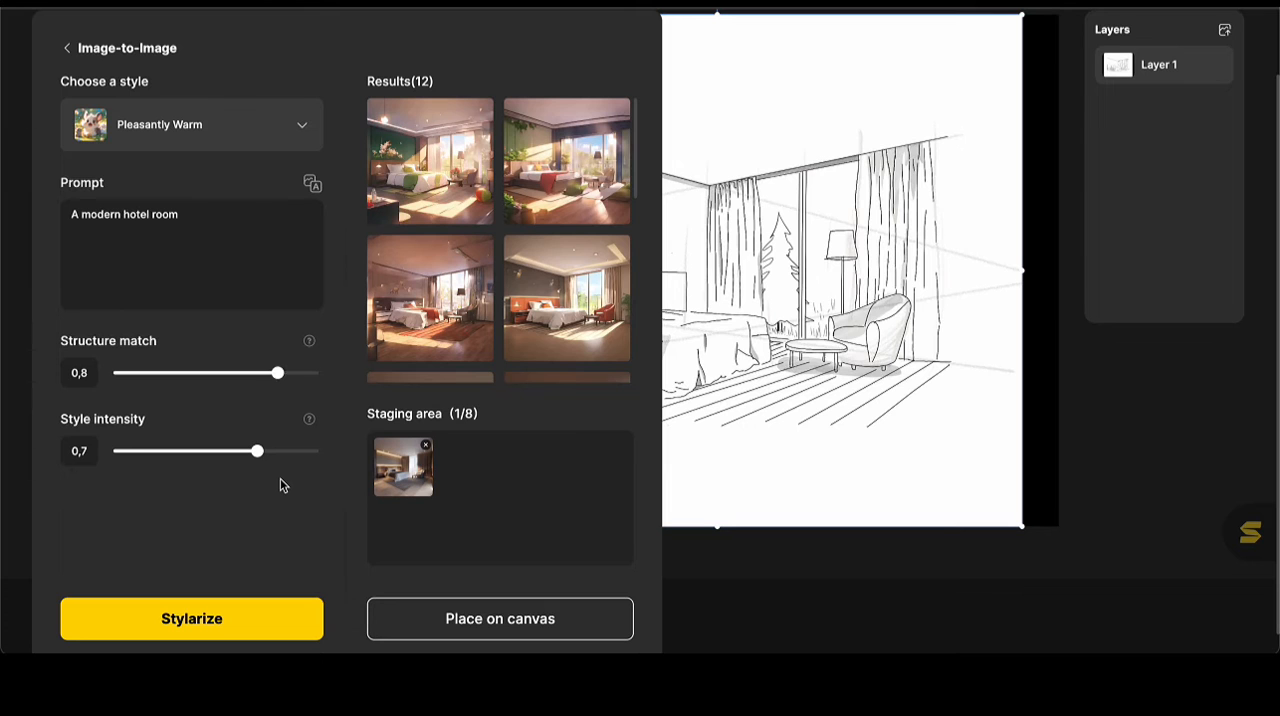
pyautogui.moveTo(483, 151)
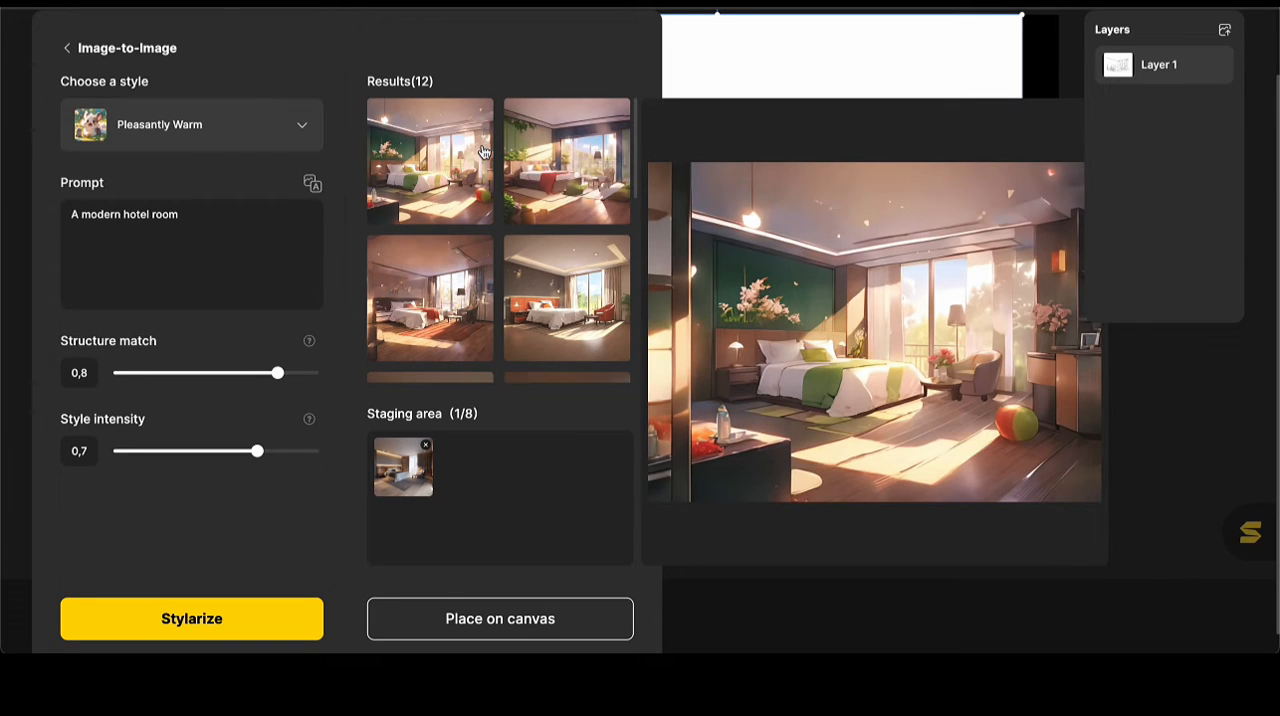
pyautogui.click(552, 311)
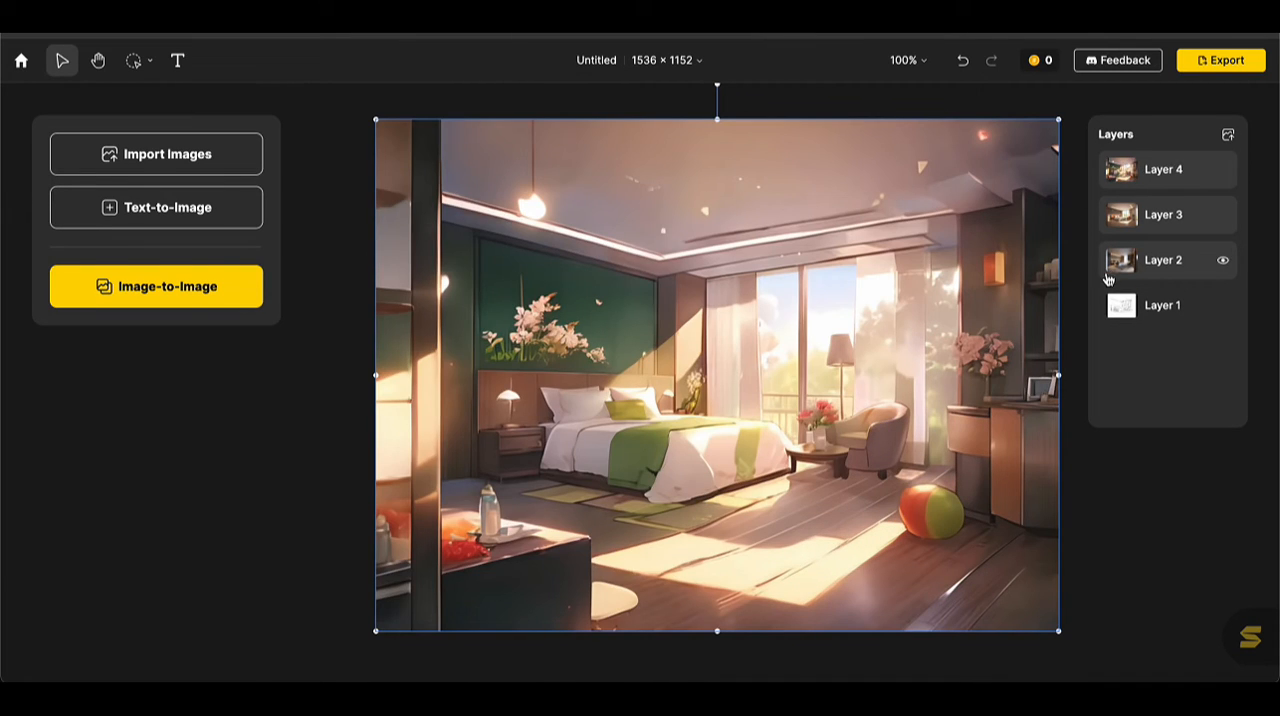
# Hide Layers 4 and 3, and toggle Layer 2's visibility to compare the realistic render with the sketch beneath.
pyautogui.click(1222, 169)
pyautogui.click(1222, 214)
pyautogui.click(1222, 218)
pyautogui.click(1222, 218)
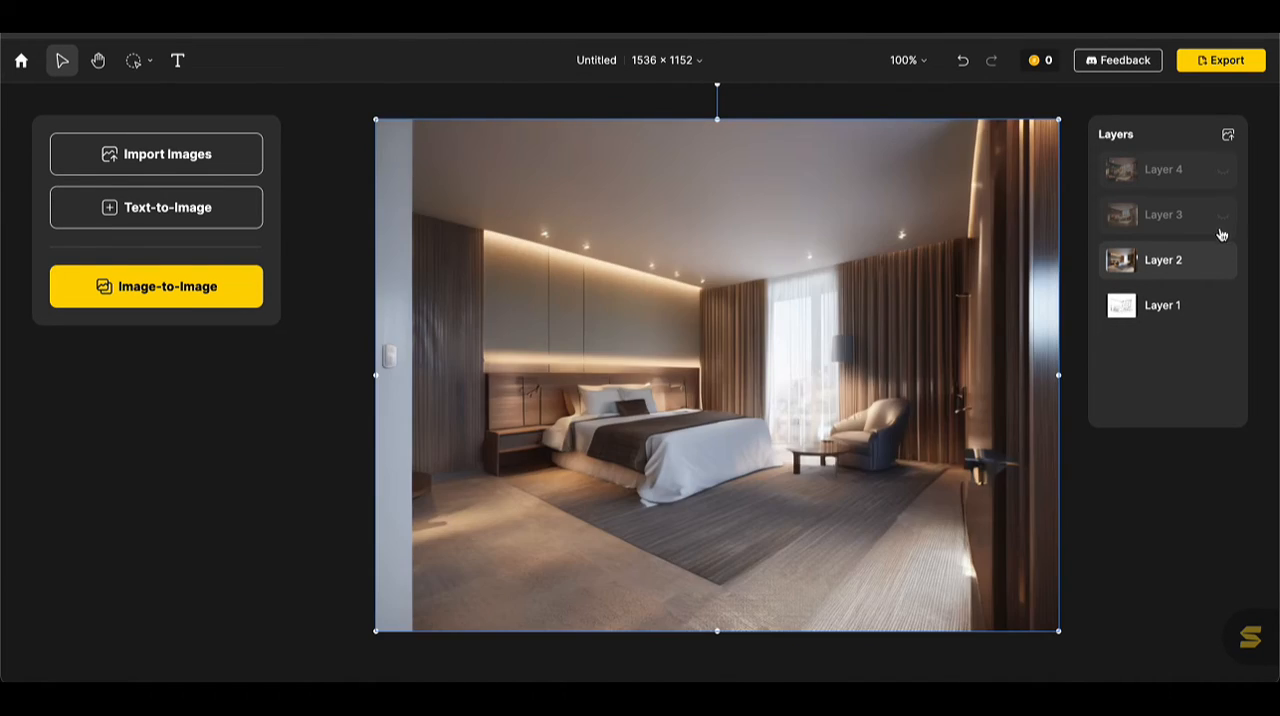
pyautogui.click(1225, 264)
pyautogui.click(1225, 265)
pyautogui.click(1225, 265)
pyautogui.click(1225, 265)
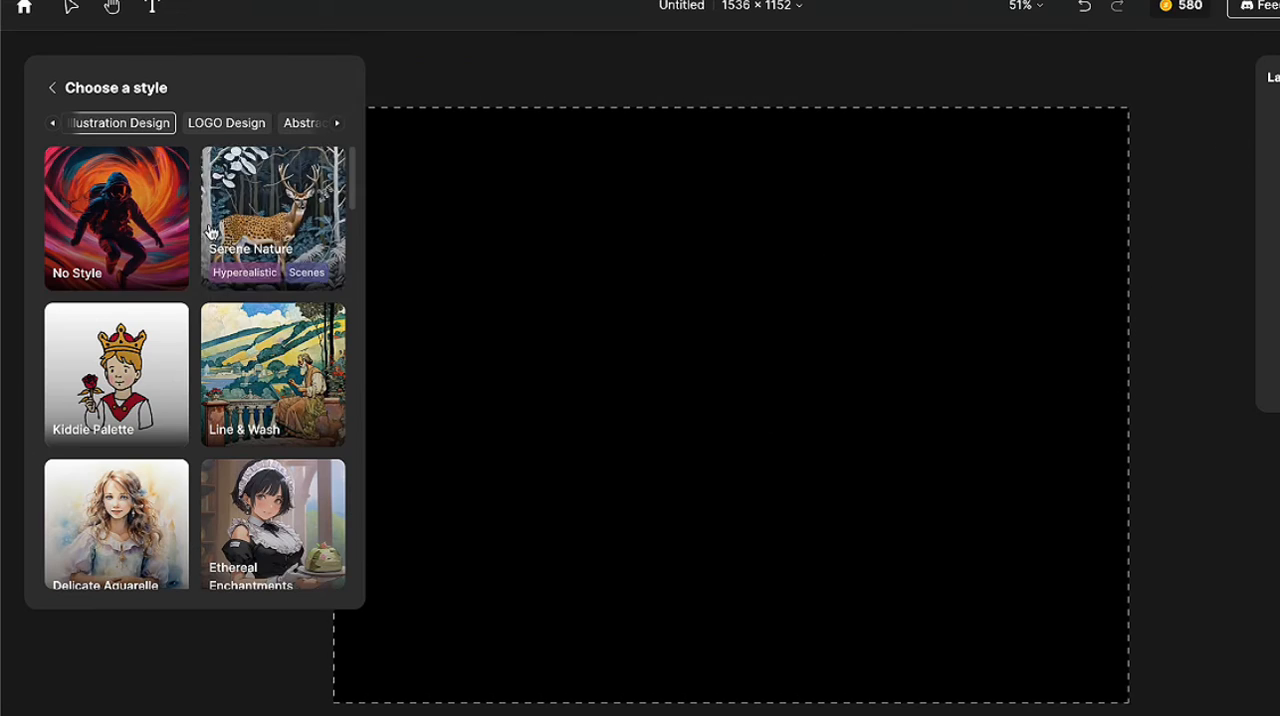
# Choose the Scandi style from the Interior Design category for Text-to-Image.
pyautogui.click(338, 125)
pyautogui.click(338, 125)
pyautogui.click(338, 125)
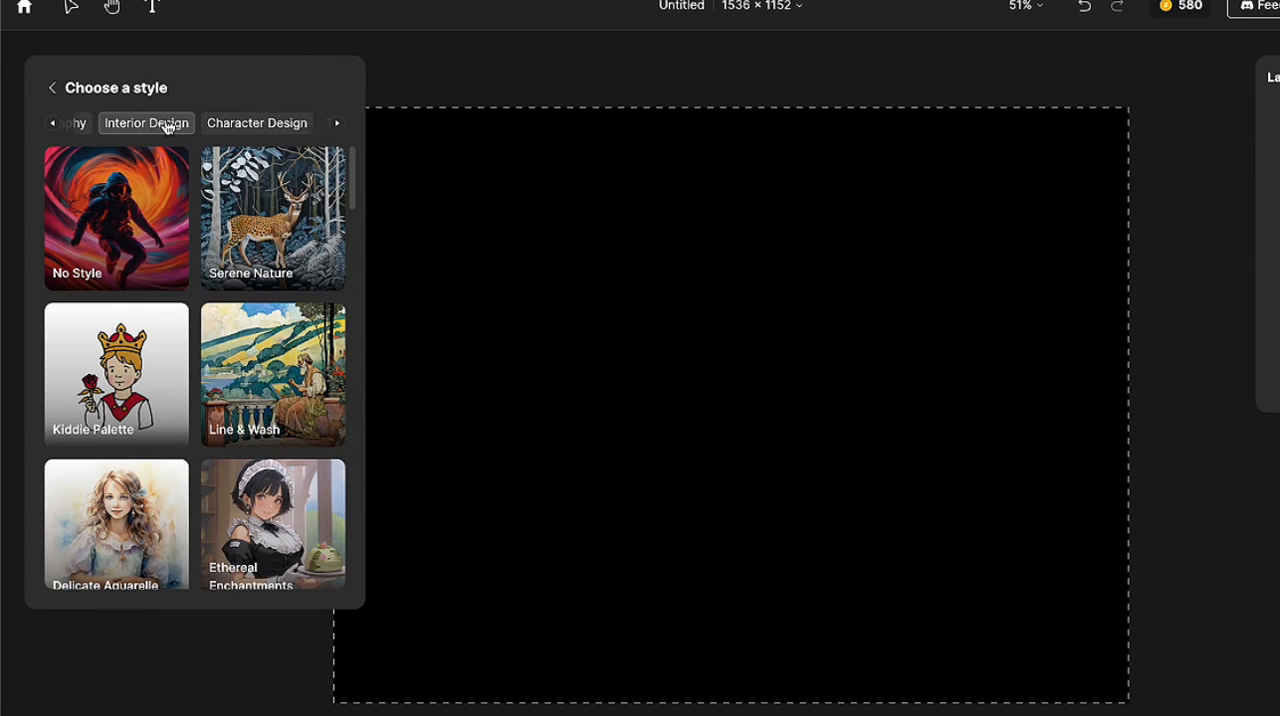
pyautogui.click(171, 125)
pyautogui.scroll(-4, 281, 491)
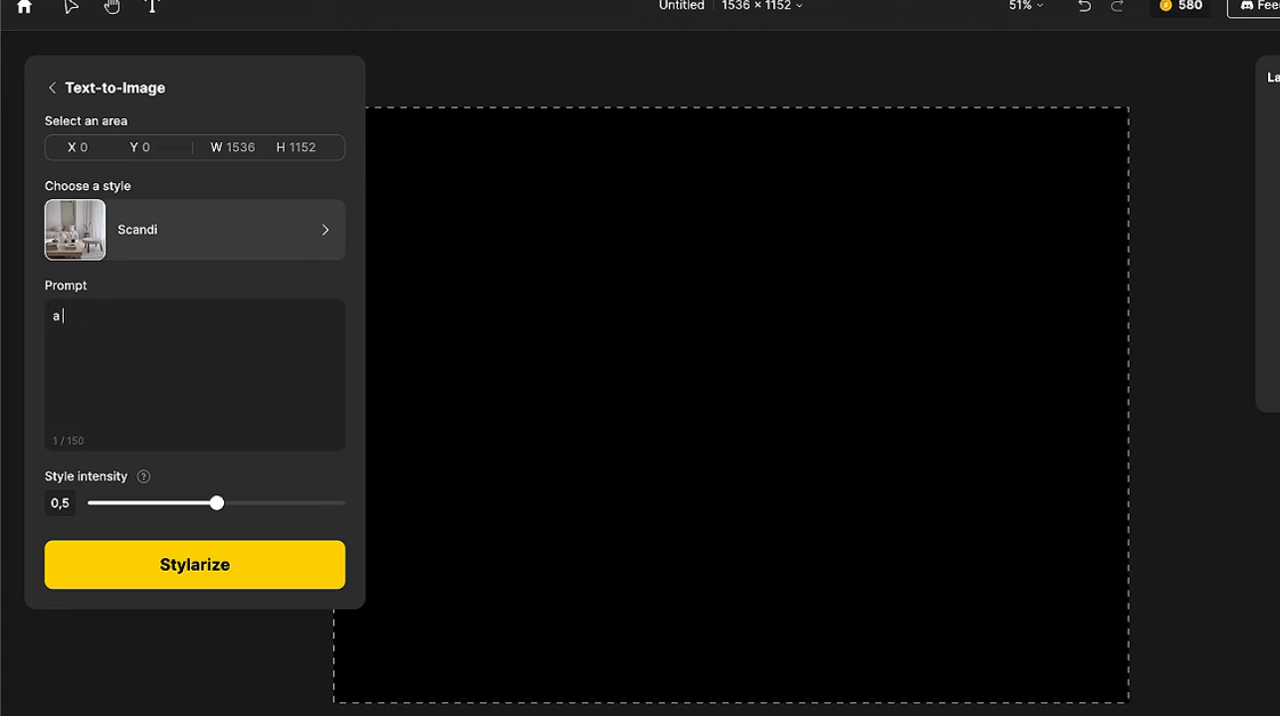
# Generate images from the prompt "a cozy home with big windows, natural light" and select the fourth result.
pyautogui.write('cozy home')
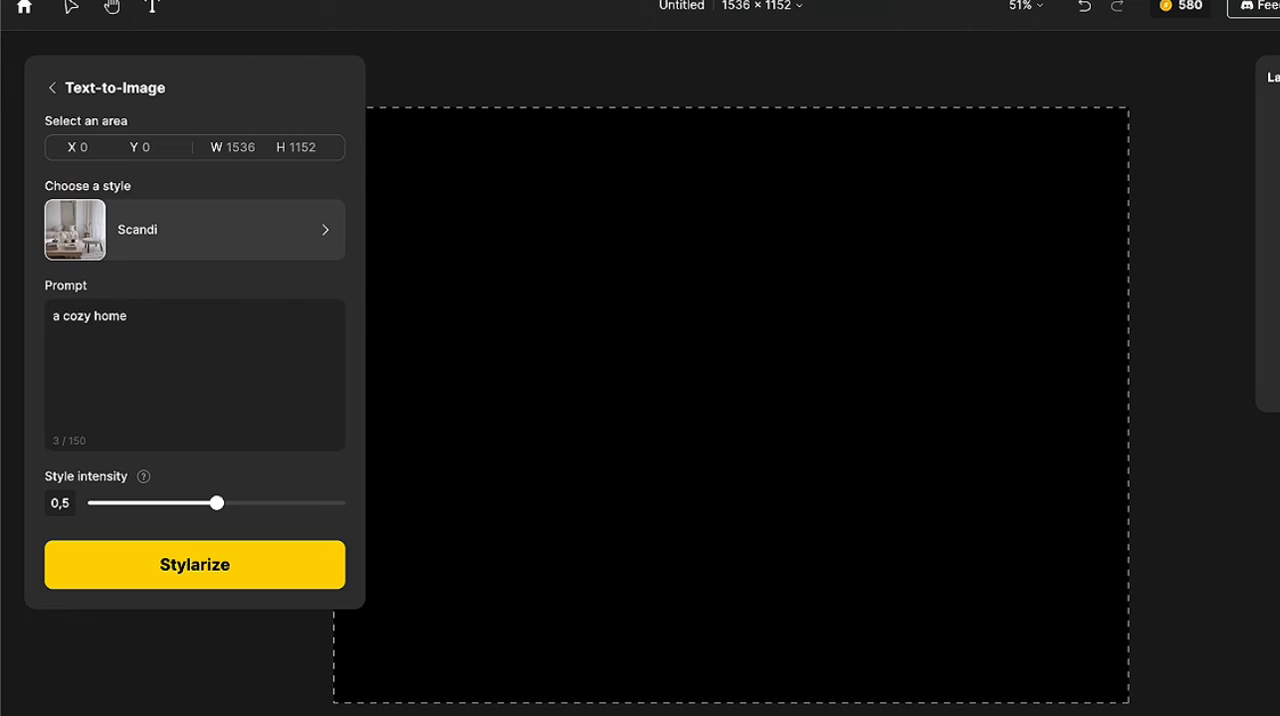
pyautogui.write(' with big windows, natural light')
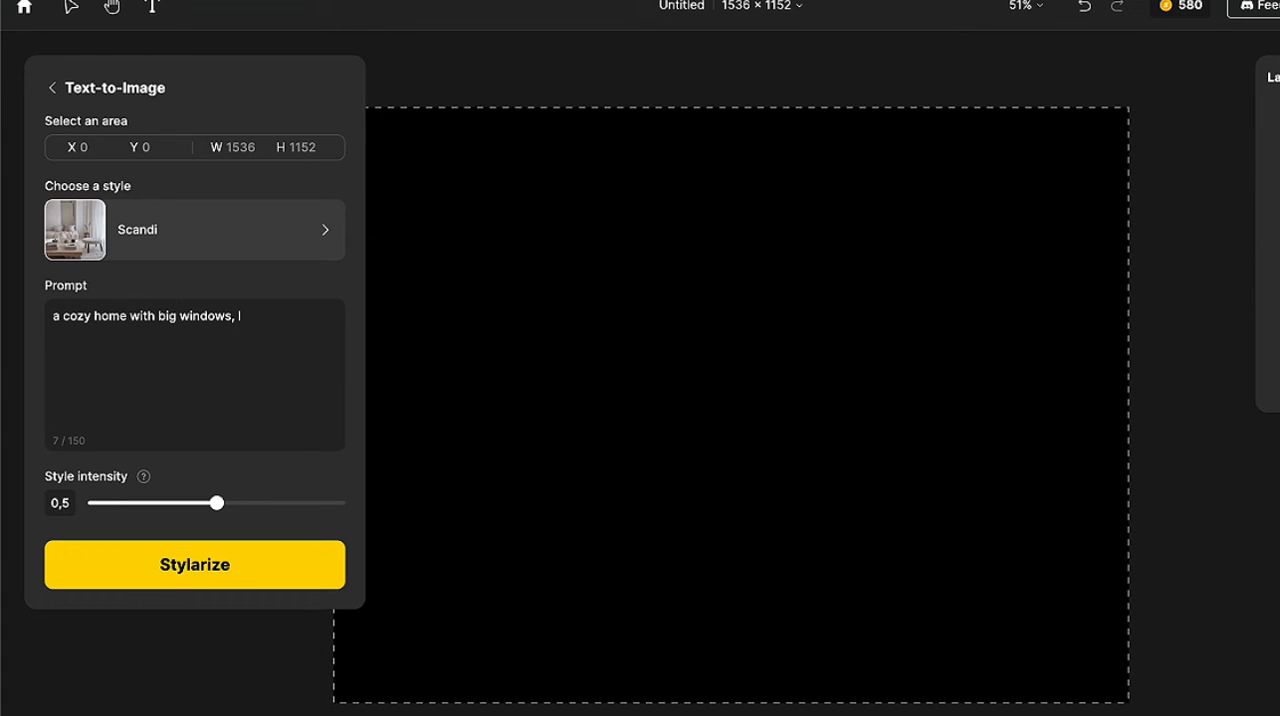
pyautogui.click(288, 560)
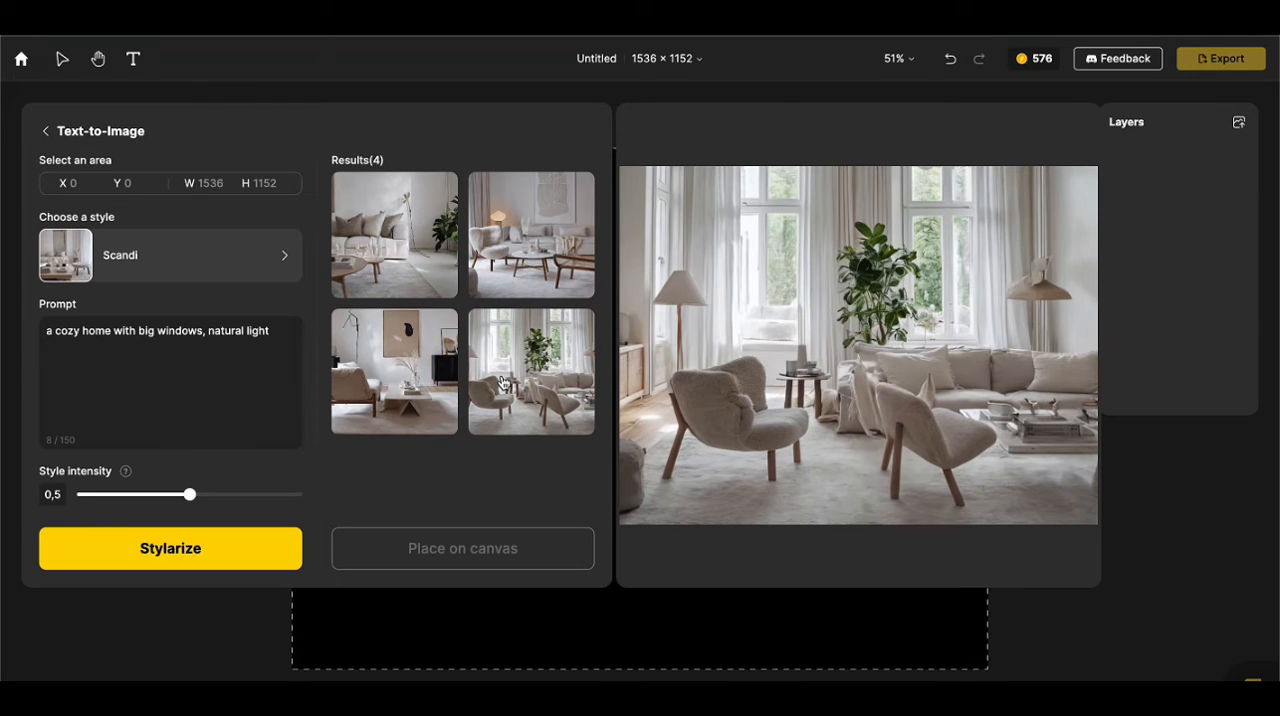
pyautogui.click(503, 381)
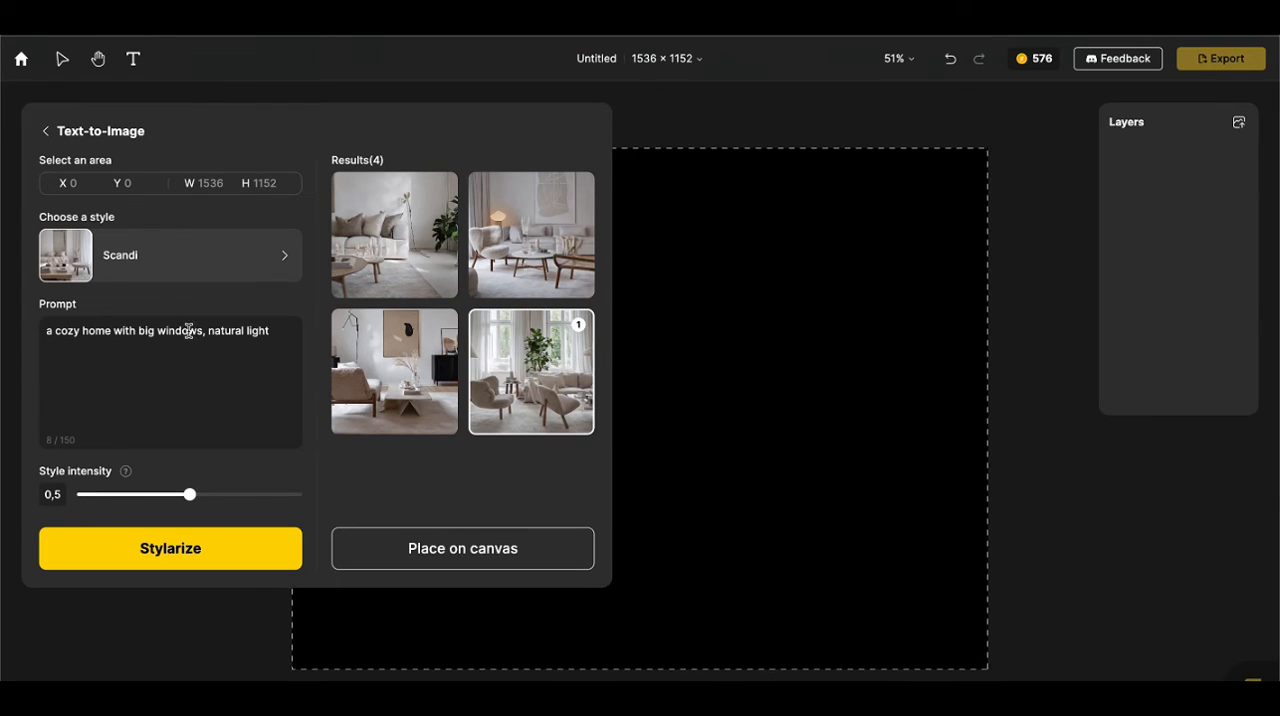
# Switch the style to Modern Glamorous and generate images with the same cozy home prompt.
pyautogui.click(262, 270)
pyautogui.click(250, 392)
pyautogui.click(256, 549)
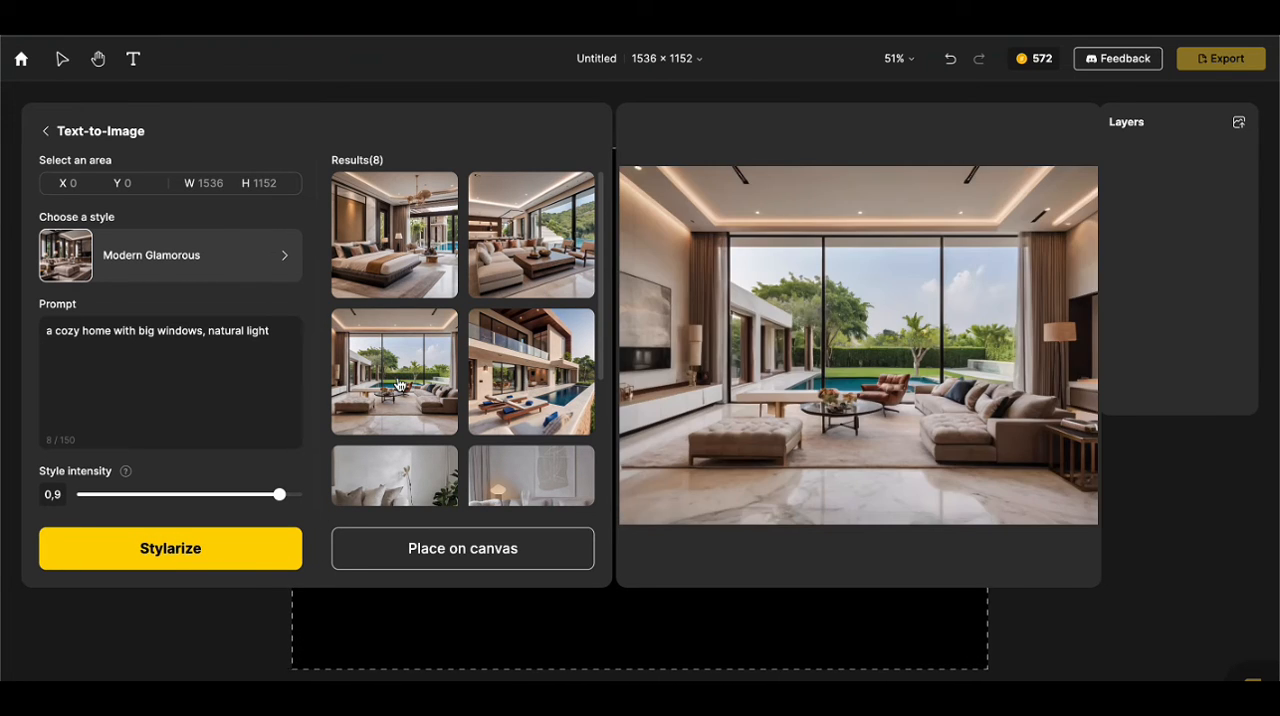
# Switch the style to Minimalist and generate another set of cozy home images.
pyautogui.click(170, 255)
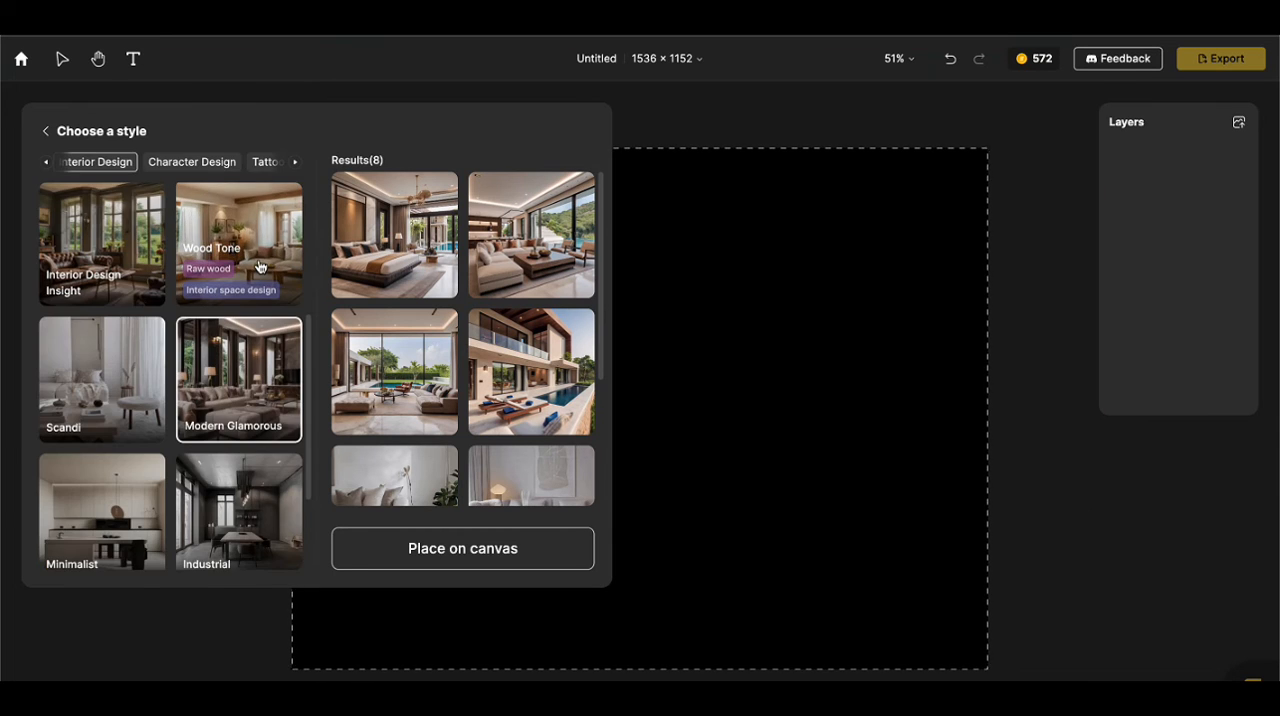
pyautogui.click(100, 505)
pyautogui.click(170, 548)
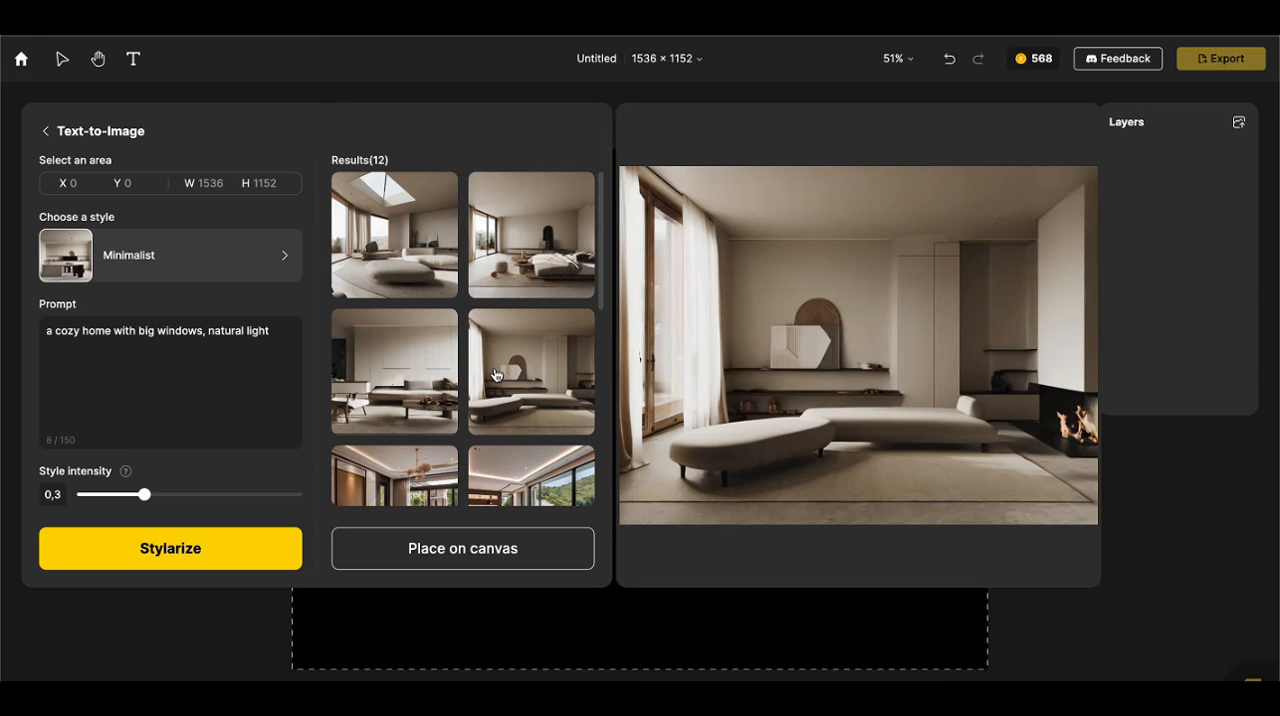
# Switch the style to Creamy and generate another set of cozy home images.
pyautogui.click(254, 268)
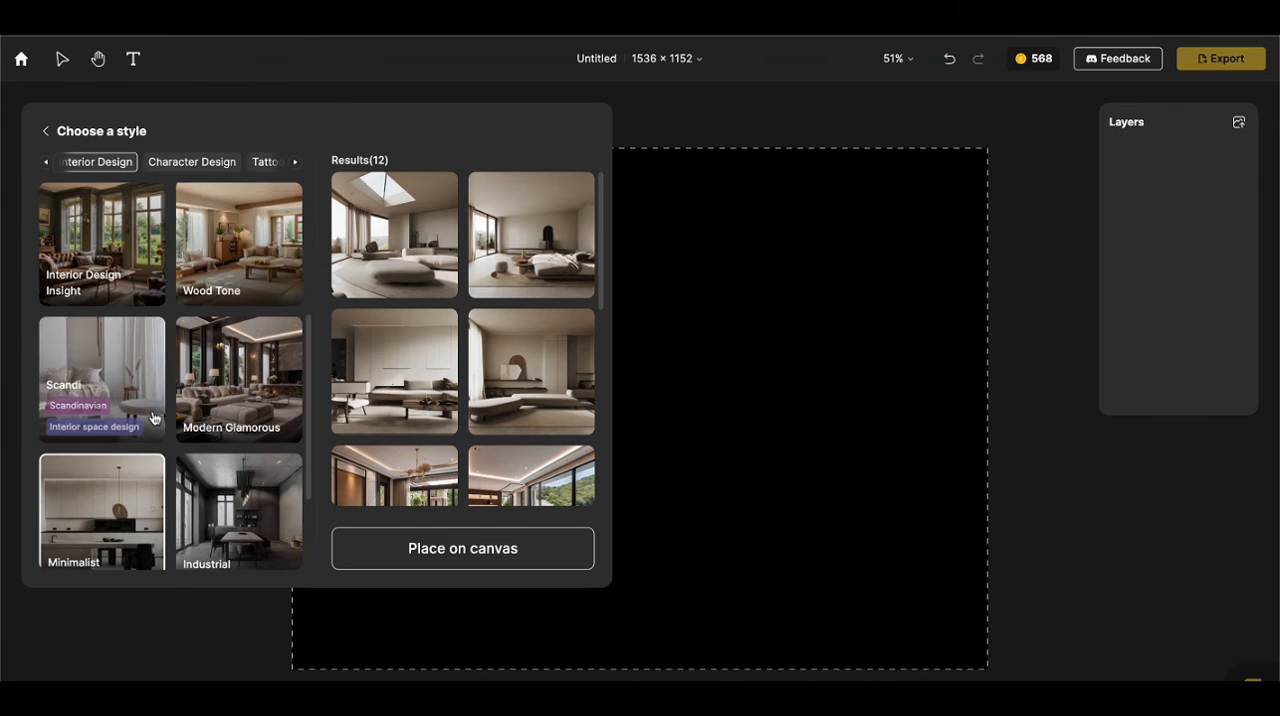
pyautogui.scroll(-2, 151, 417)
pyautogui.click(105, 515)
pyautogui.click(106, 532)
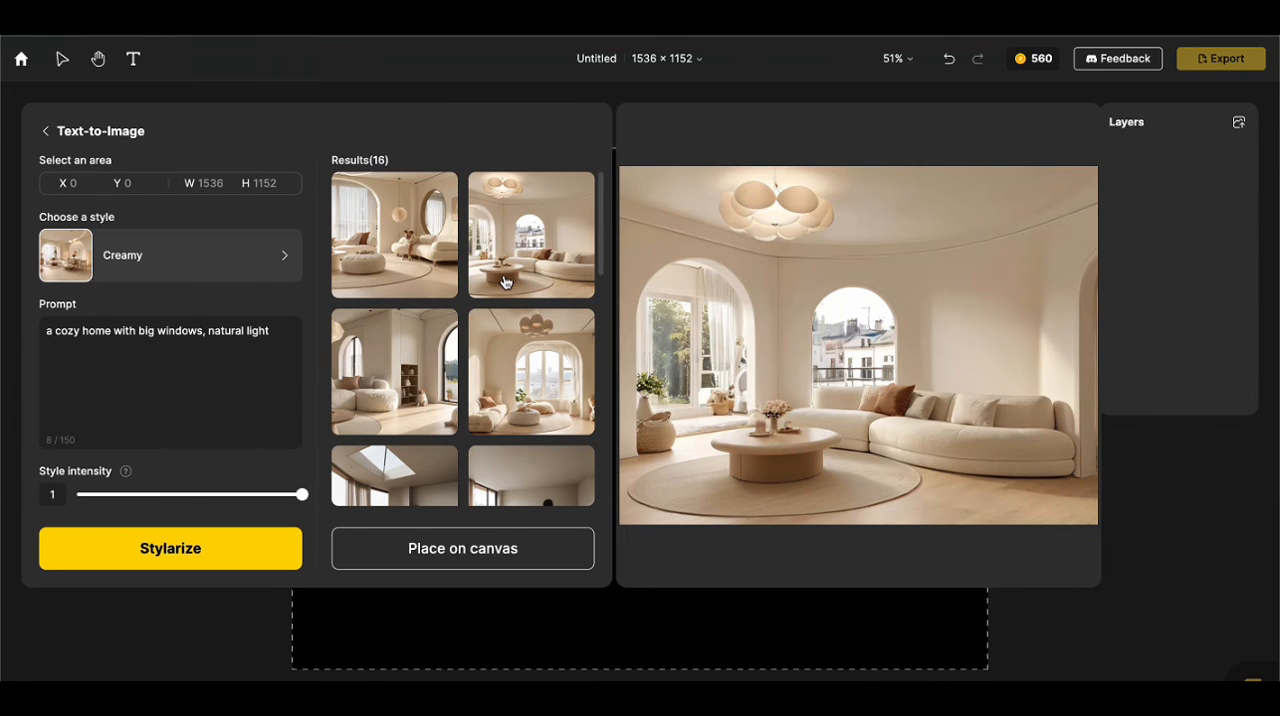
# Generate Wood Tone images from the prompt "scandinavian interior design, living room, snowy weather" after browsing the other Interior Design styles.
pyautogui.click(284, 255)
pyautogui.scroll(5, 108, 232)
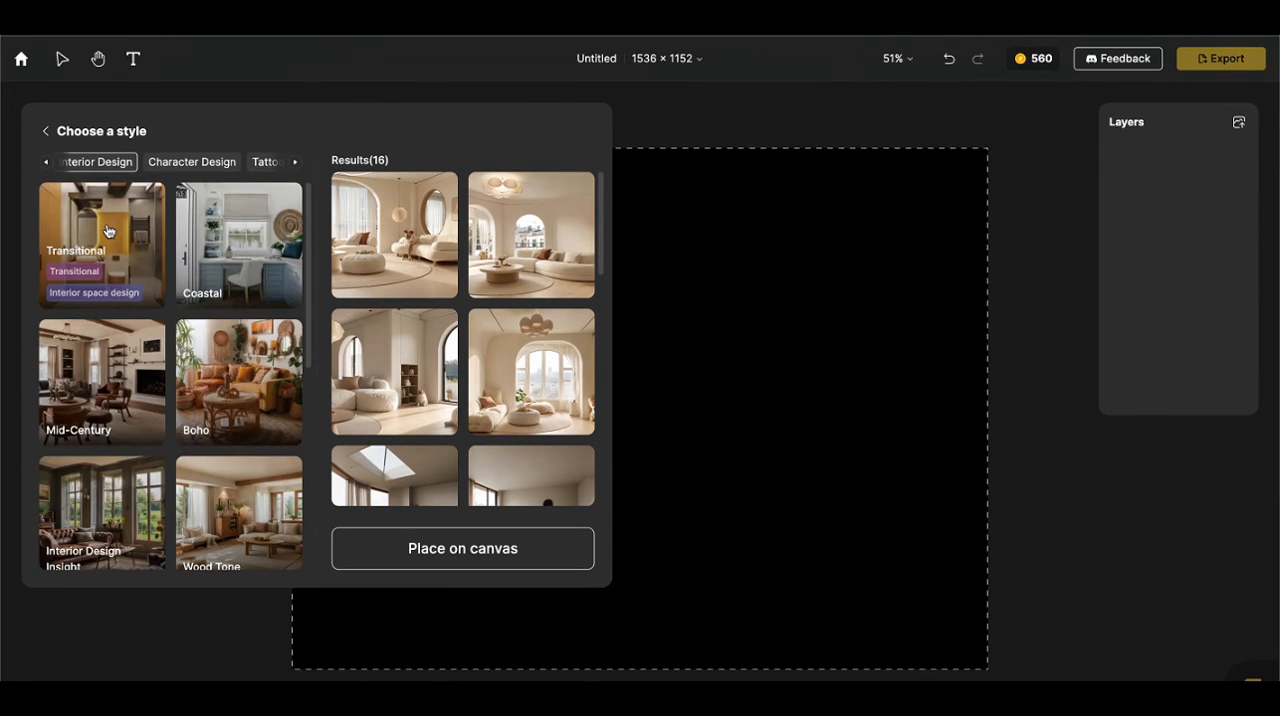
pyautogui.click(100, 380)
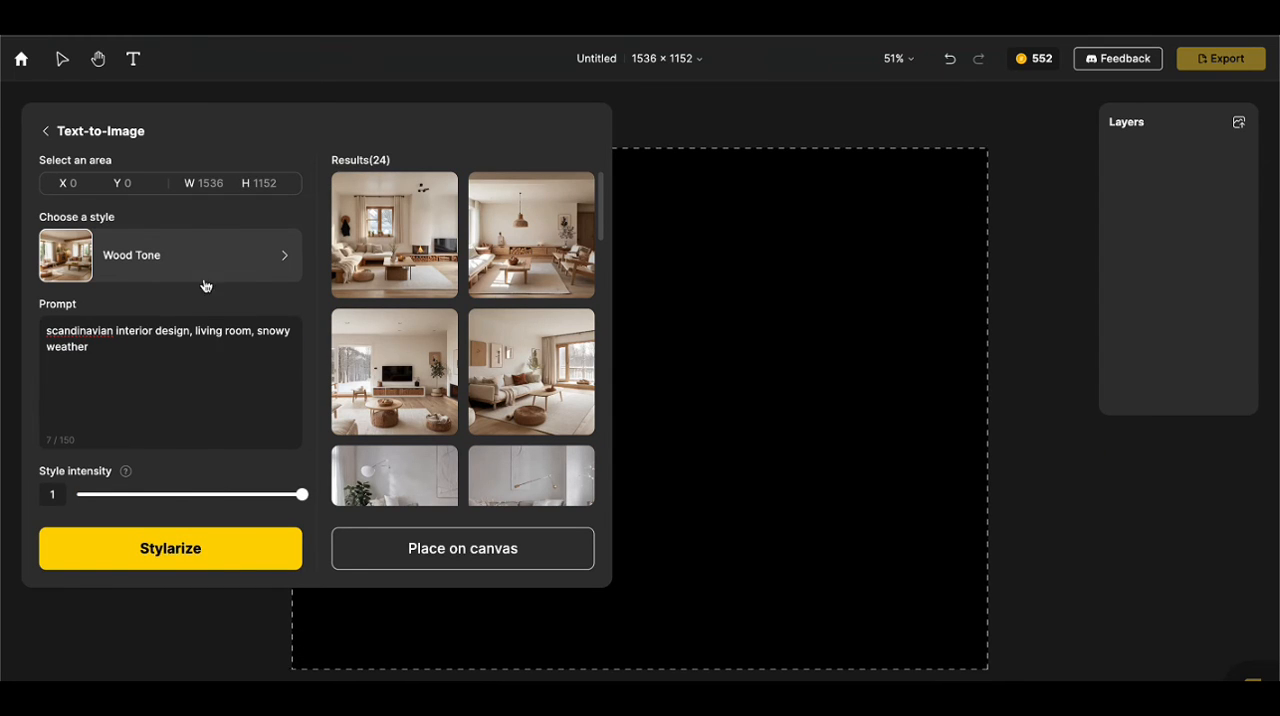
# Generate Minimalist images from the prompt "minimalist interior design, living room and kitchen, black and beige colors, natural lighting, big windows".
pyautogui.click(206, 272)
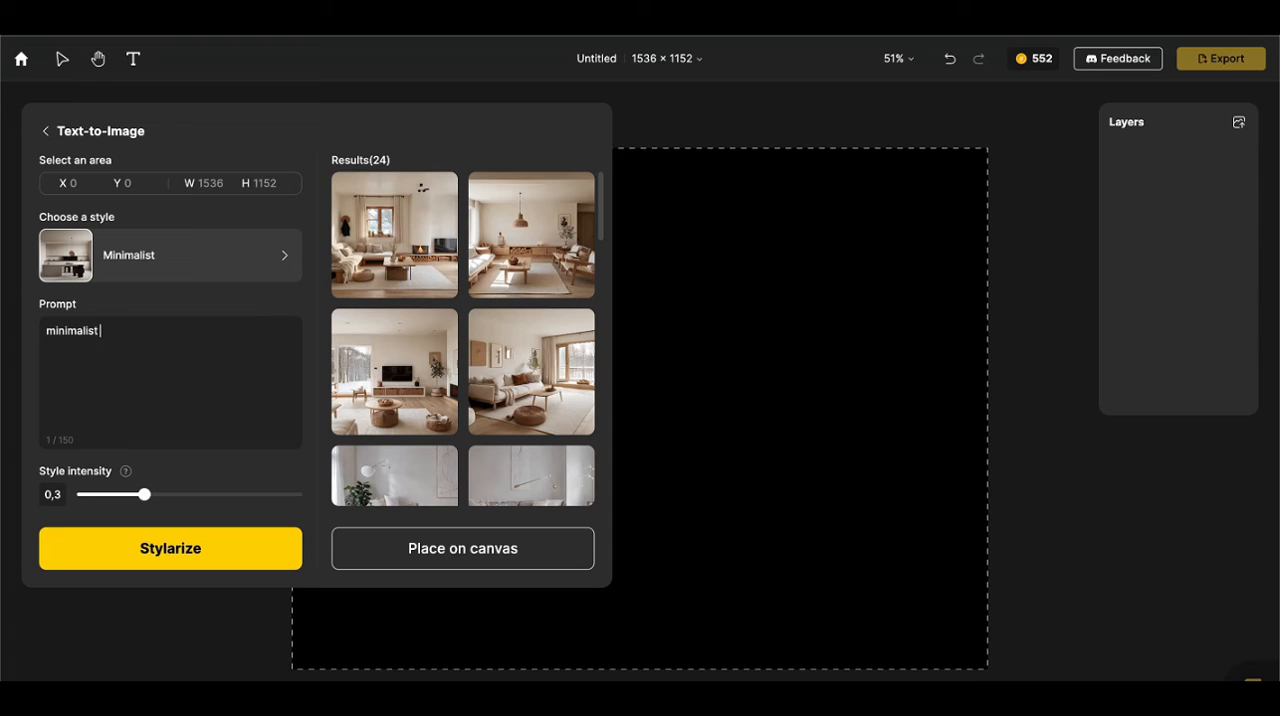
pyautogui.write('interior desig')
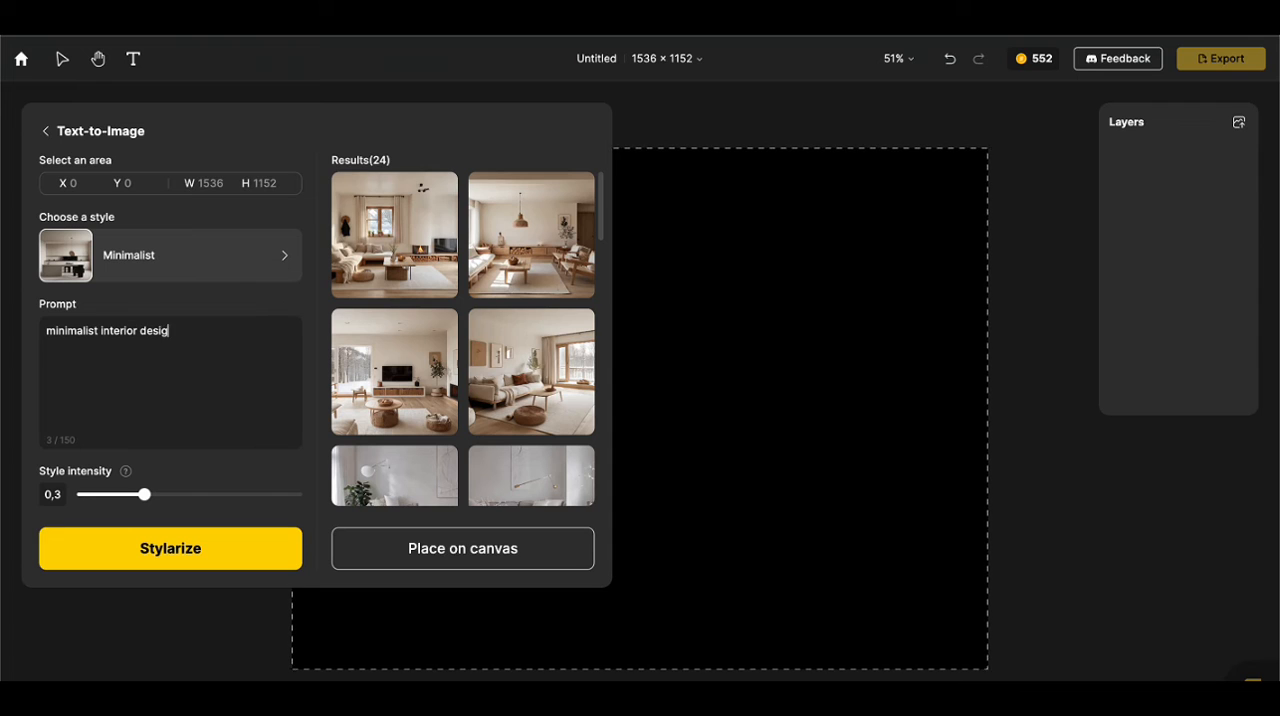
pyautogui.write('n, living room and kitch')
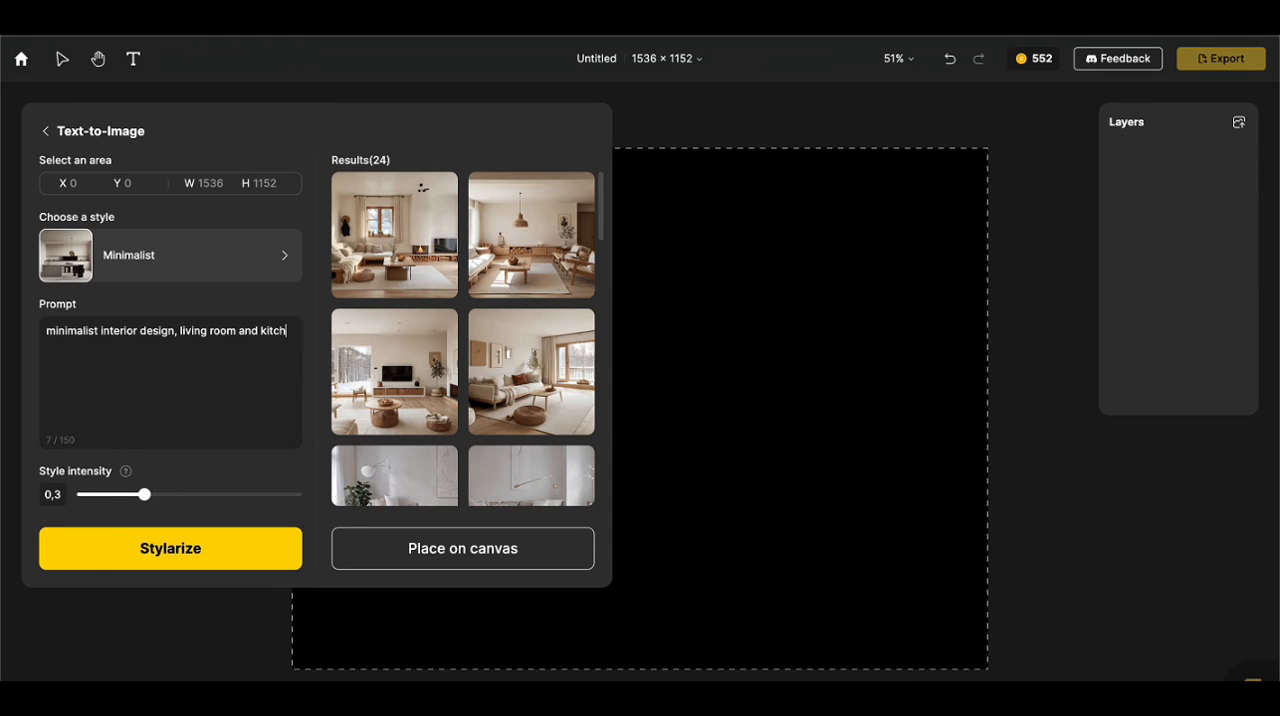
pyautogui.write('en, black and beige colors')
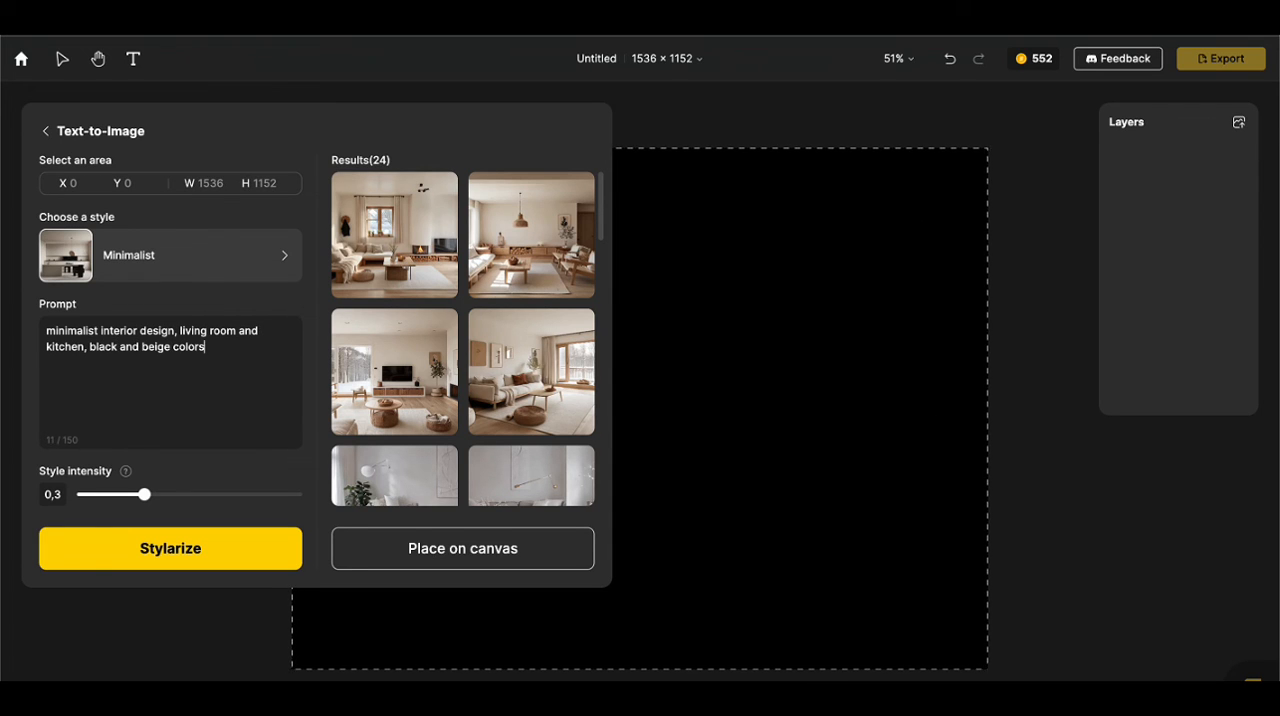
pyautogui.write(', natural lighting, w')
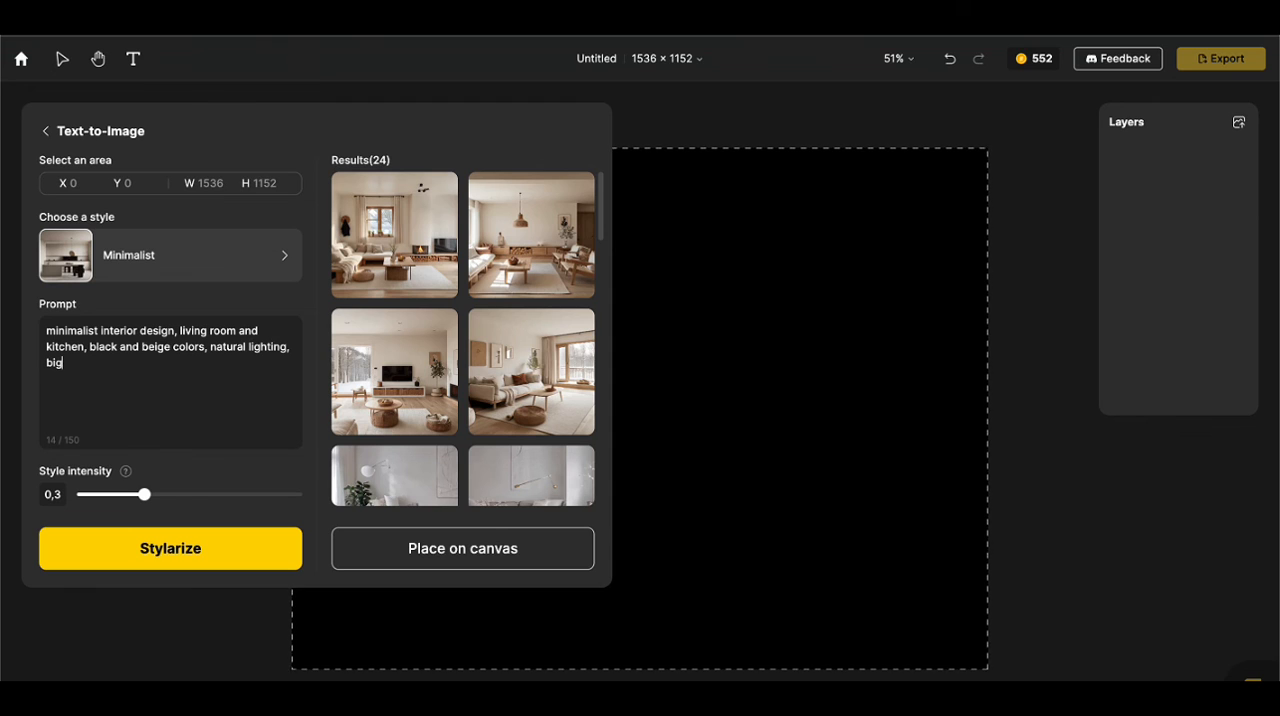
pyautogui.click(222, 554)
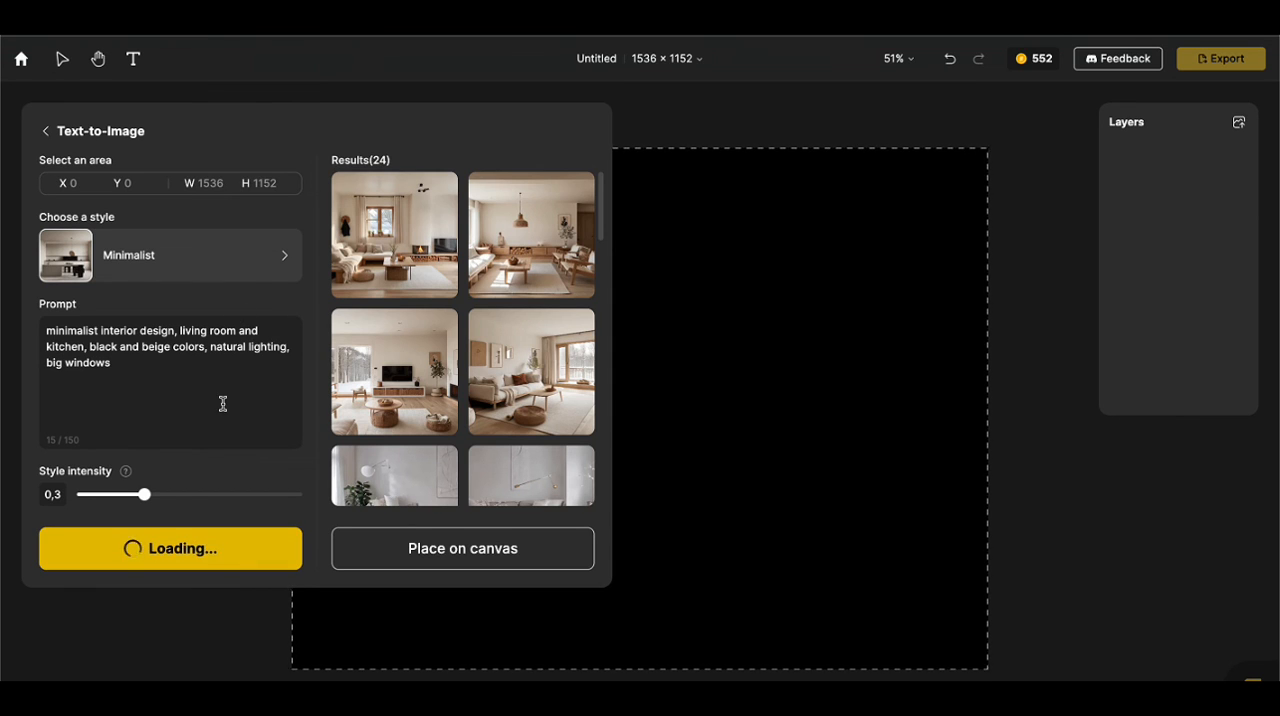
pyautogui.moveTo(586, 211)
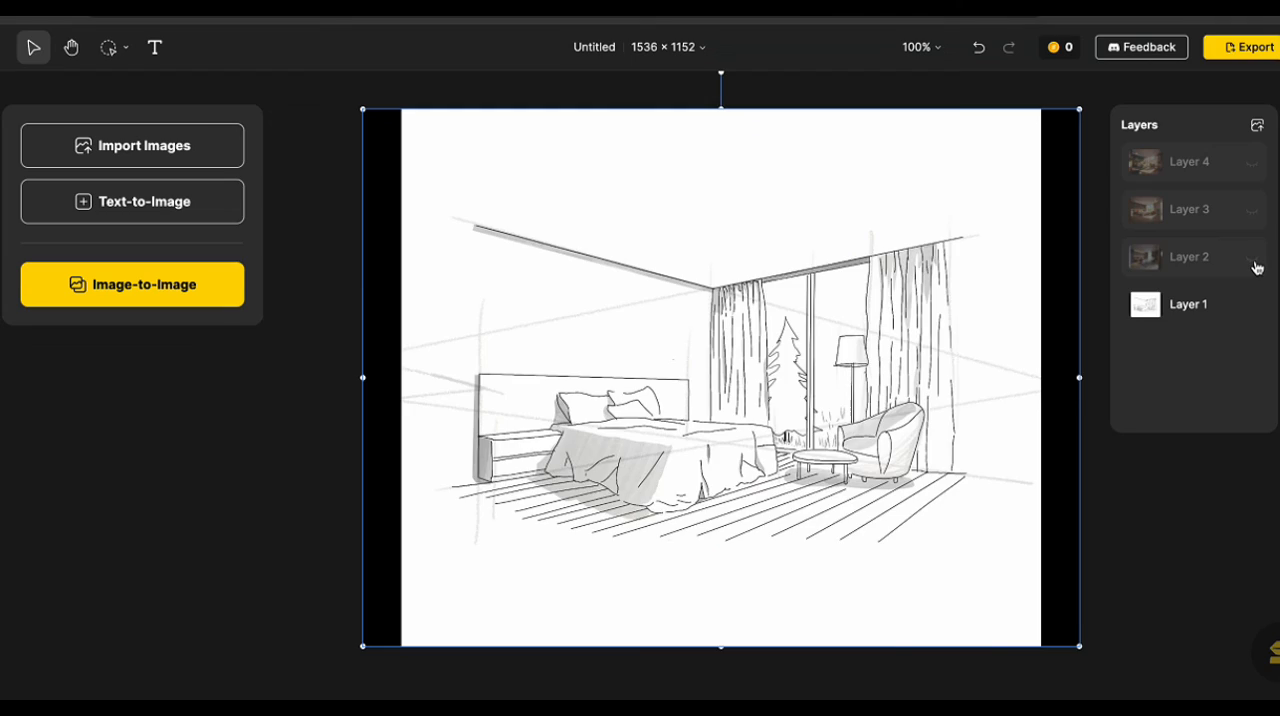
# Toggle Layer 2 against the hotel room sketch, and show Layers 3 and 4 one after another to compare the renders.
pyautogui.click(1251, 258)
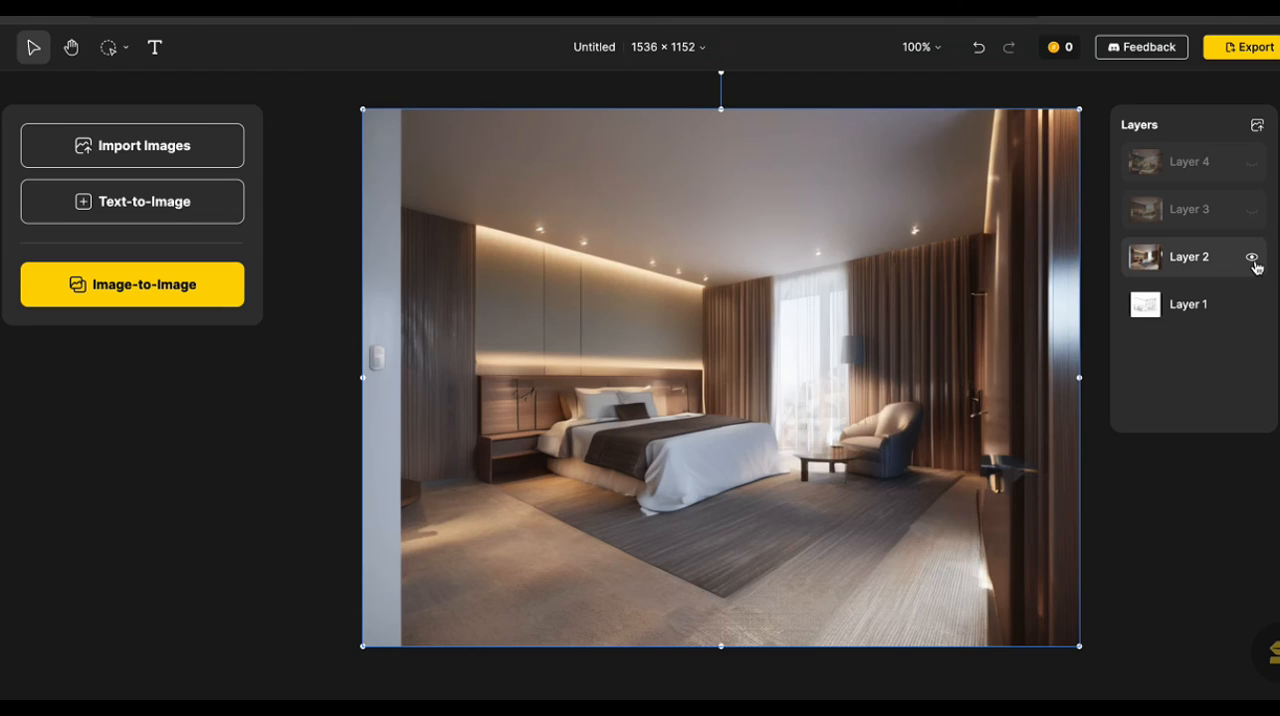
pyautogui.click(1251, 258)
pyautogui.click(1252, 262)
pyautogui.click(1252, 211)
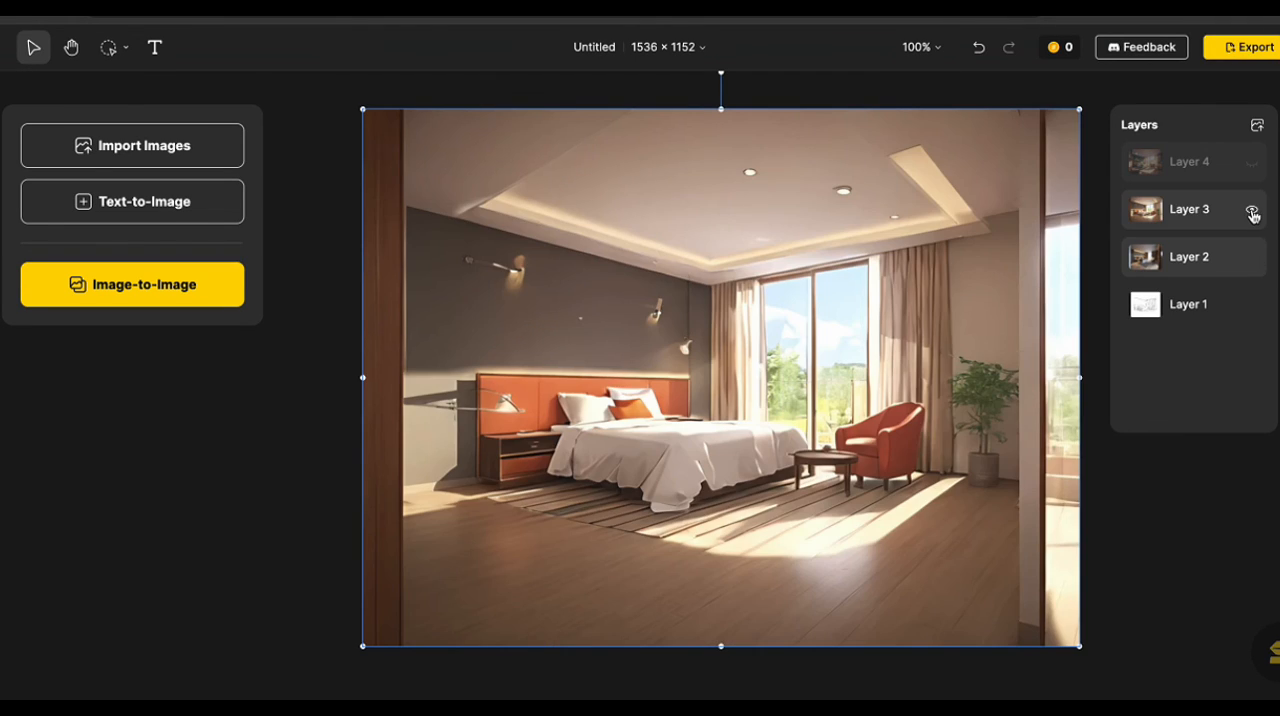
pyautogui.click(1251, 163)
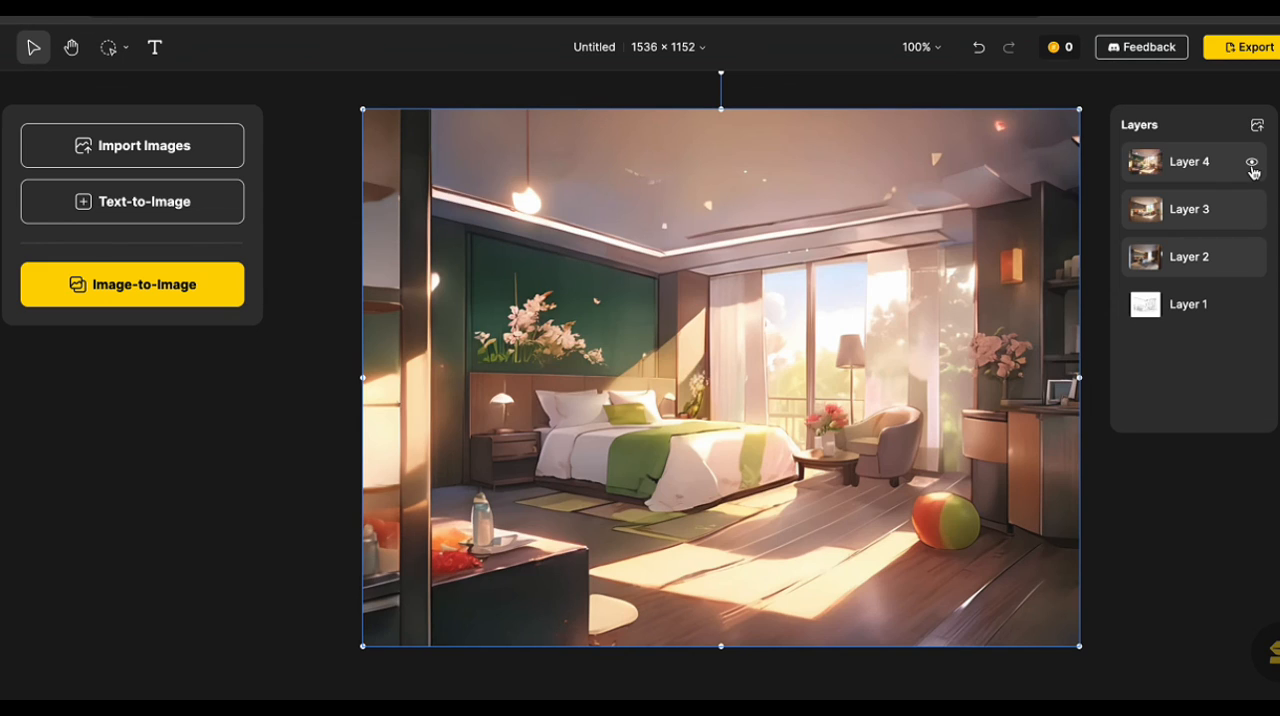